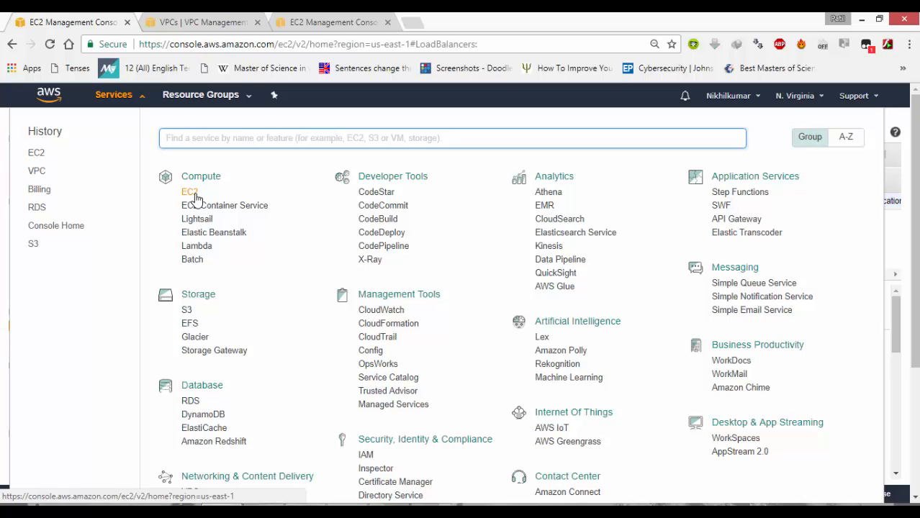
Open the Load Balancers list in the EC2 service
left_click(190, 192)
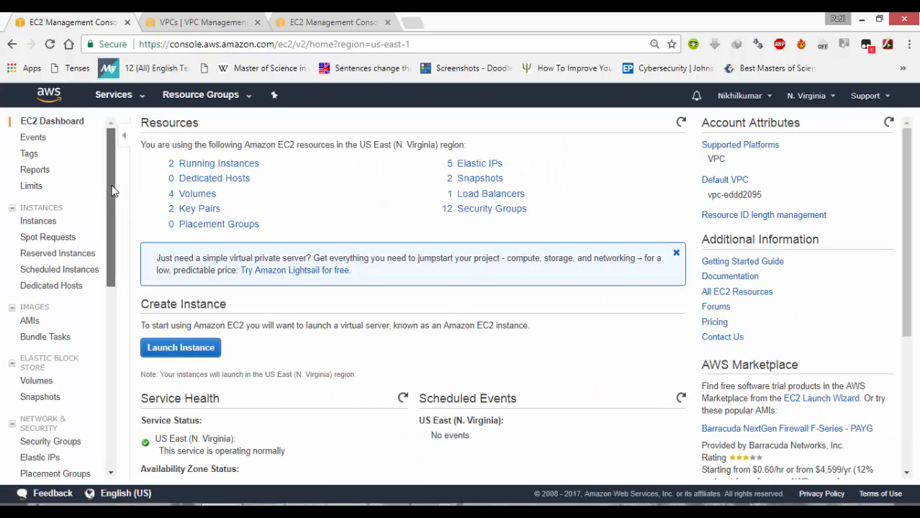
left_click_drag(113, 188, 110, 292)
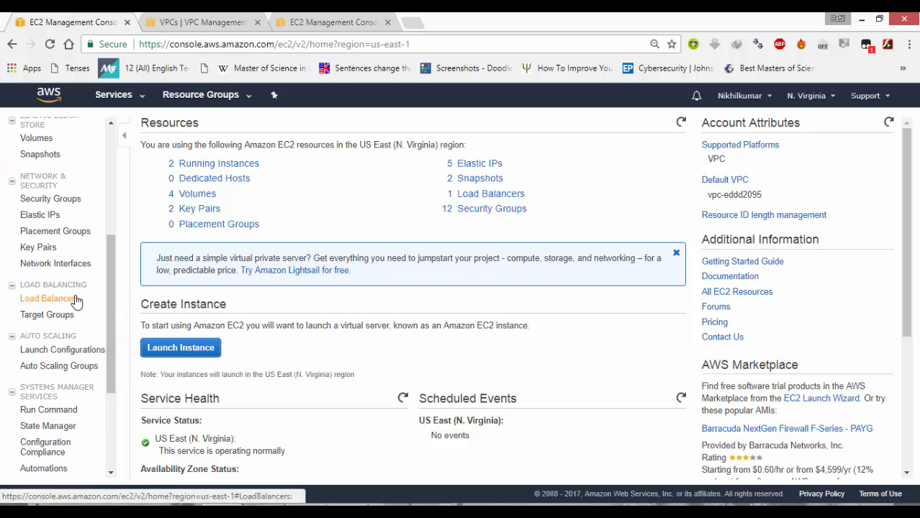
left_click(75, 299)
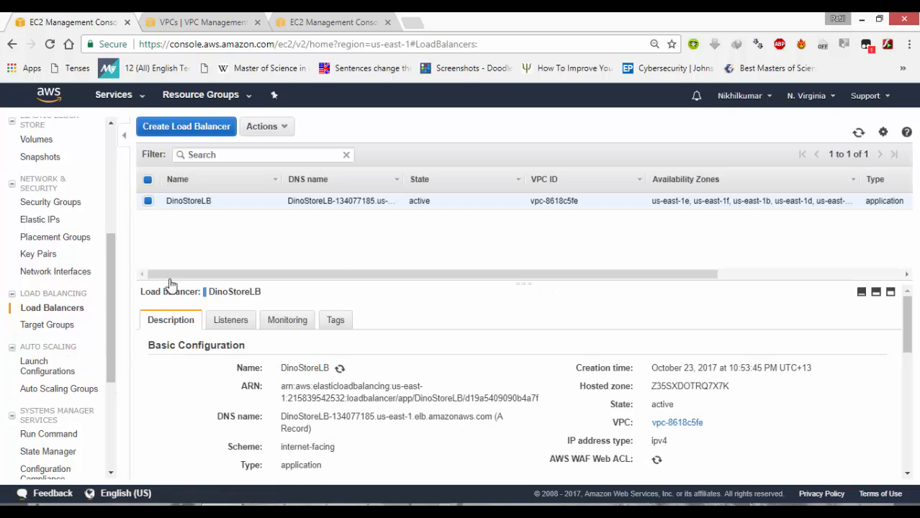
mouse_move(397, 277)
left_mouse_down()
mouse_move(523, 279)
mouse_move(384, 287)
left_mouse_up()
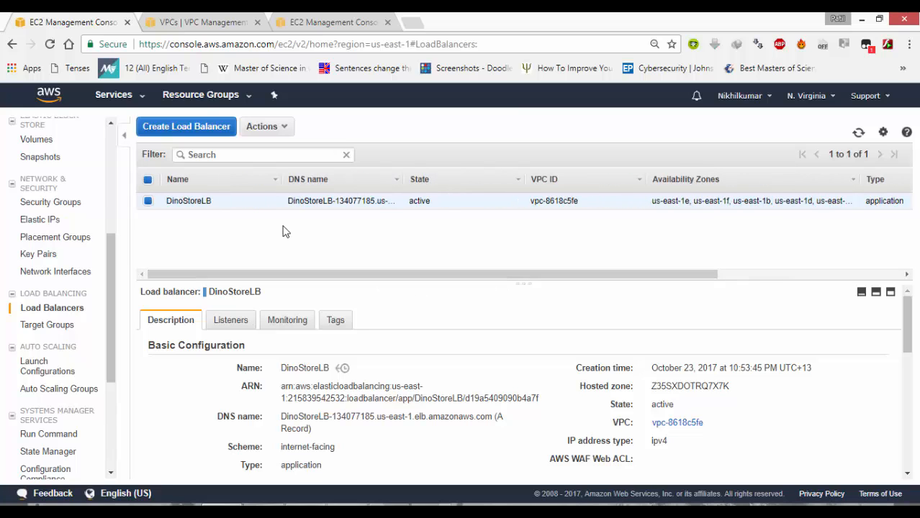
Start creating an internet-facing Application Load Balancer and name it DInoTest
left_click(207, 134)
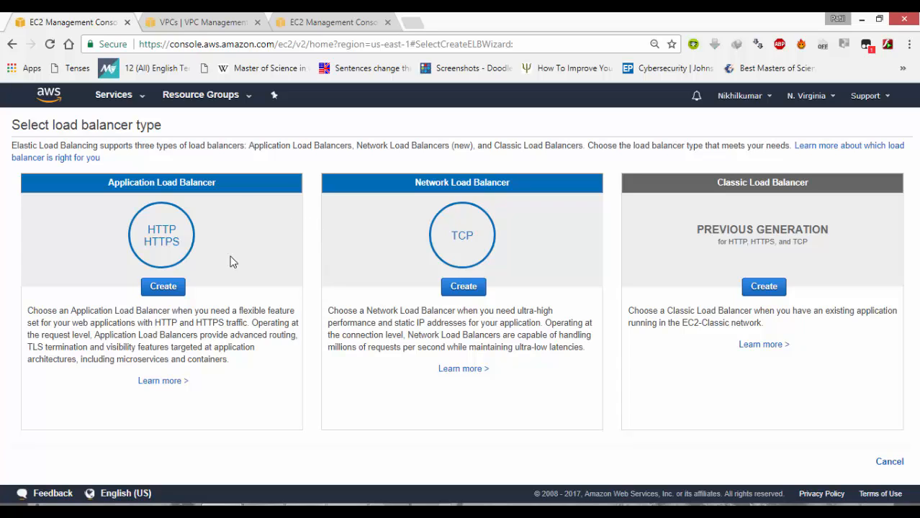
left_click(173, 292)
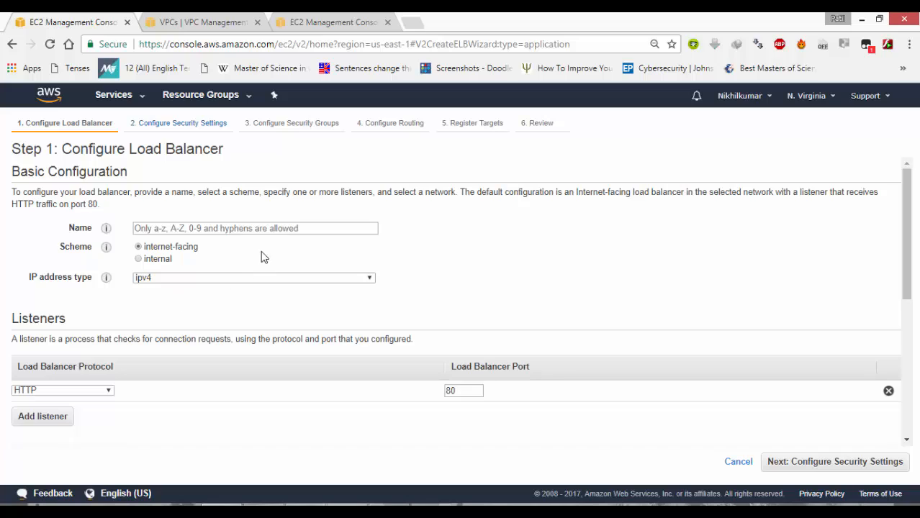
left_click(268, 230)
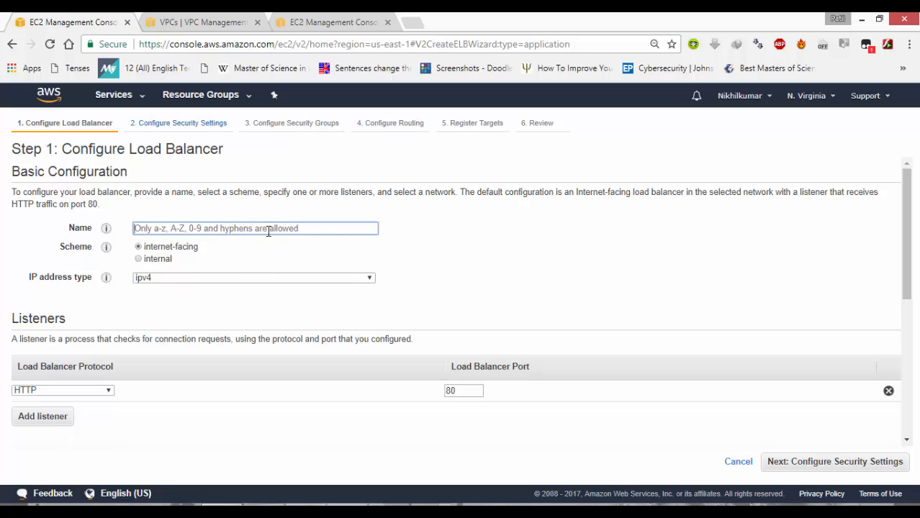
type("DlnoTest")
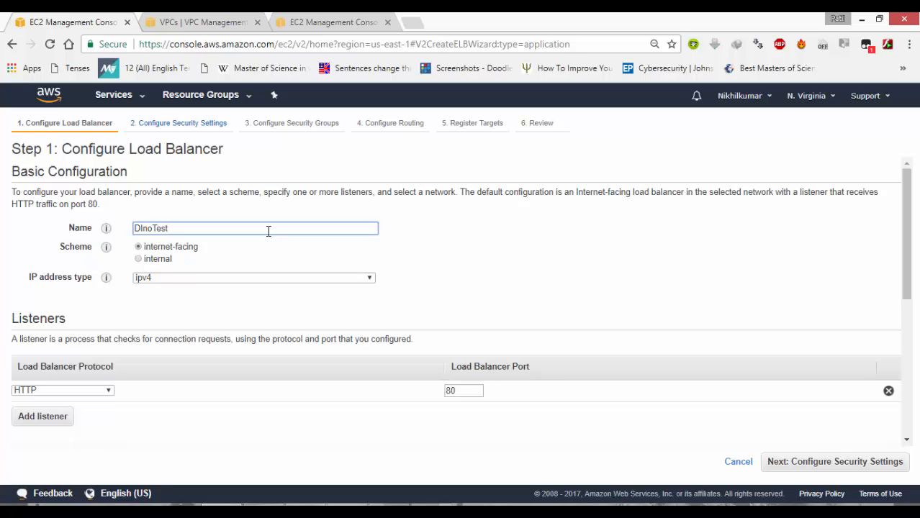
left_click(170, 265)
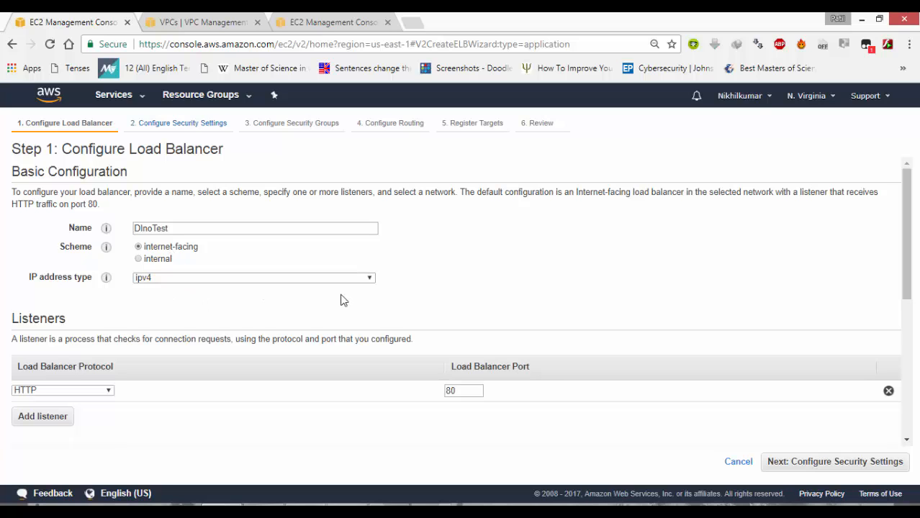
Check the existing VPCs and set the load balancer's VPC to Dino vpc (vpc-8618c5fe)
scroll(344, 301, "down", 5)
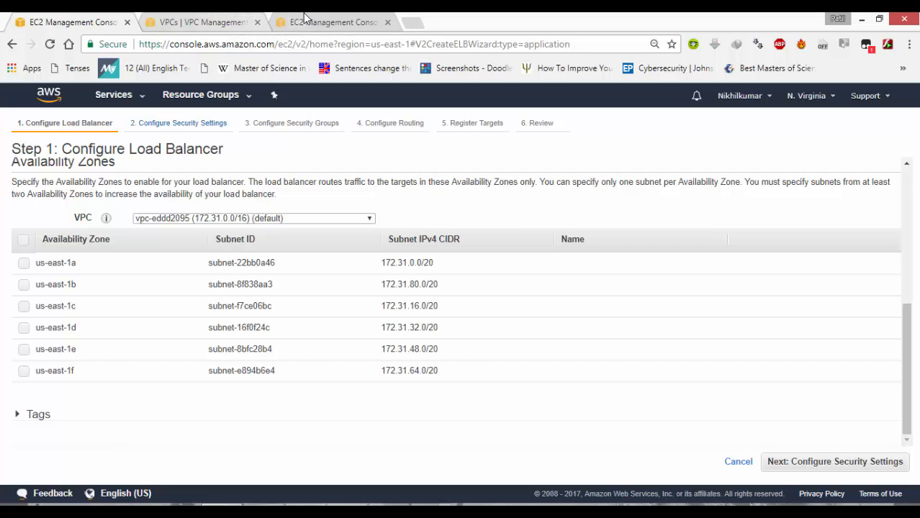
left_click(231, 19)
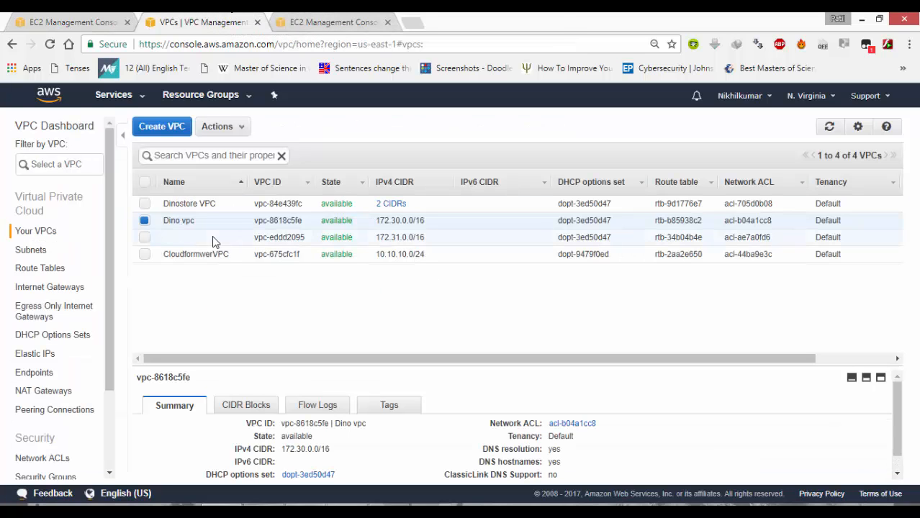
key("ctrl+shift+Tab")
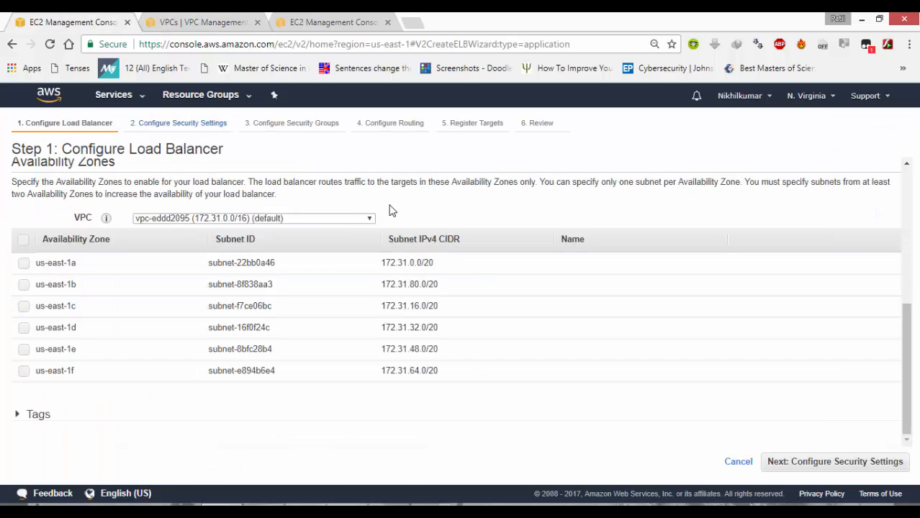
left_click(370, 220)
left_click(314, 252)
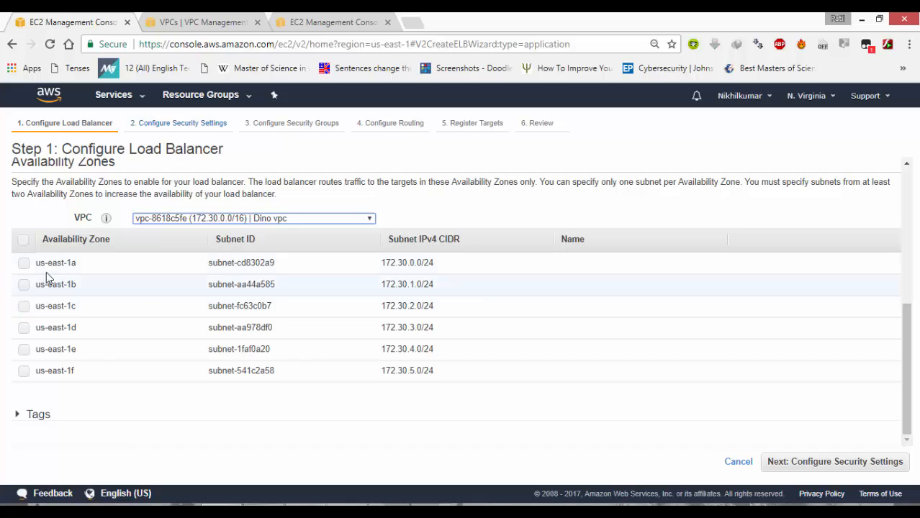
Enable availability zones us-east-1a, us-east-1b, us-east-1c and us-east-1d for the load balancer and continue to the security settings
left_click(25, 264)
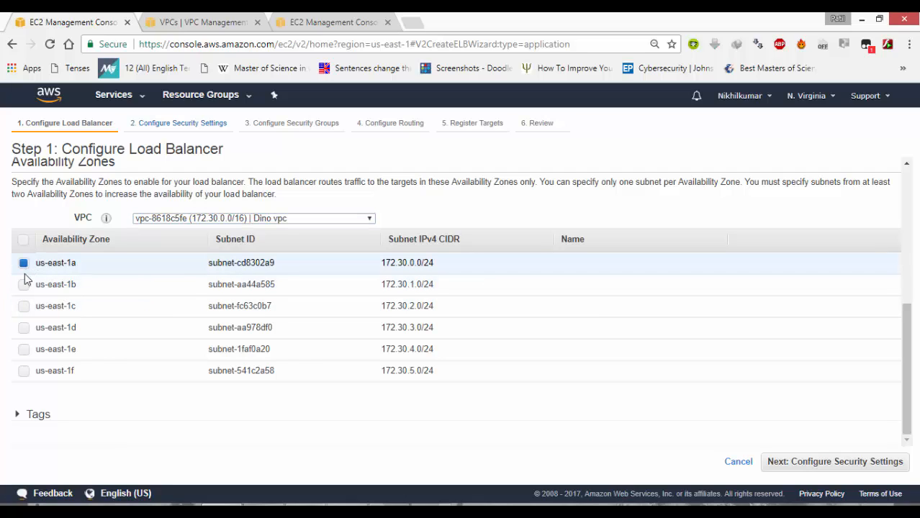
left_click(23, 285)
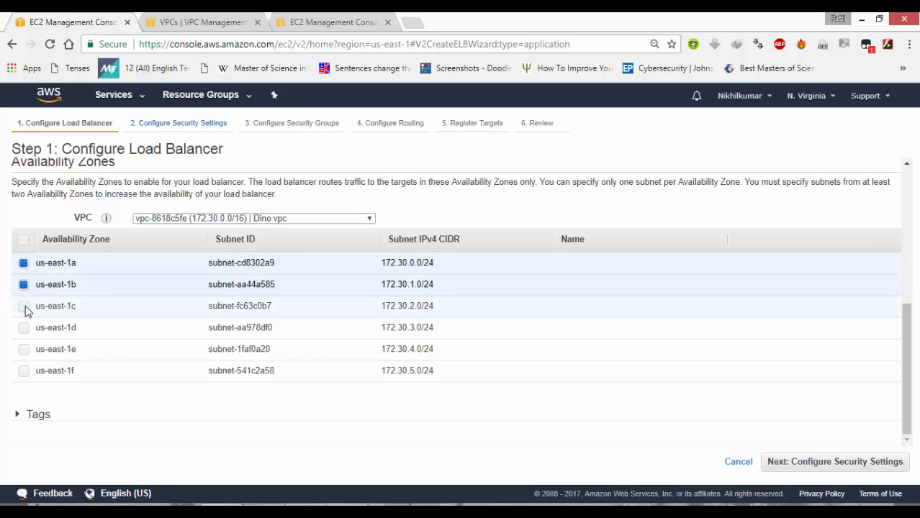
left_click(24, 307)
left_click(24, 329)
left_click(24, 349)
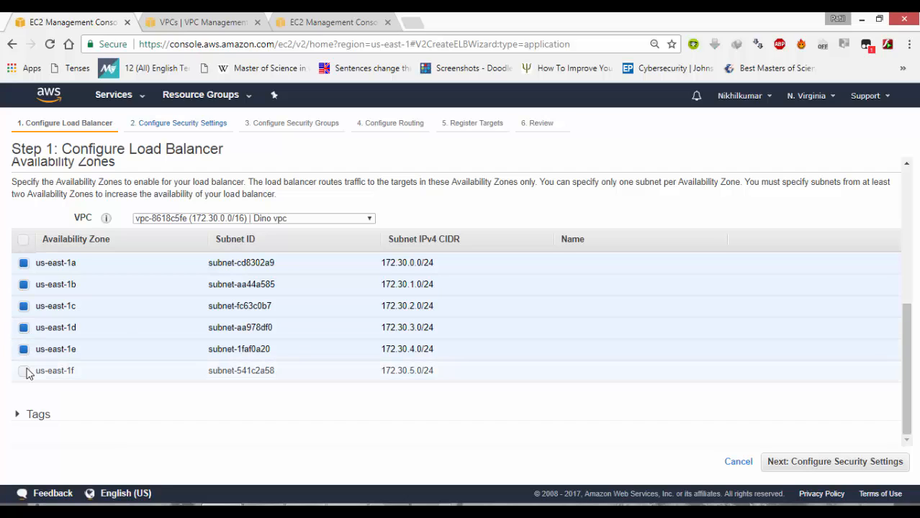
left_click(24, 351)
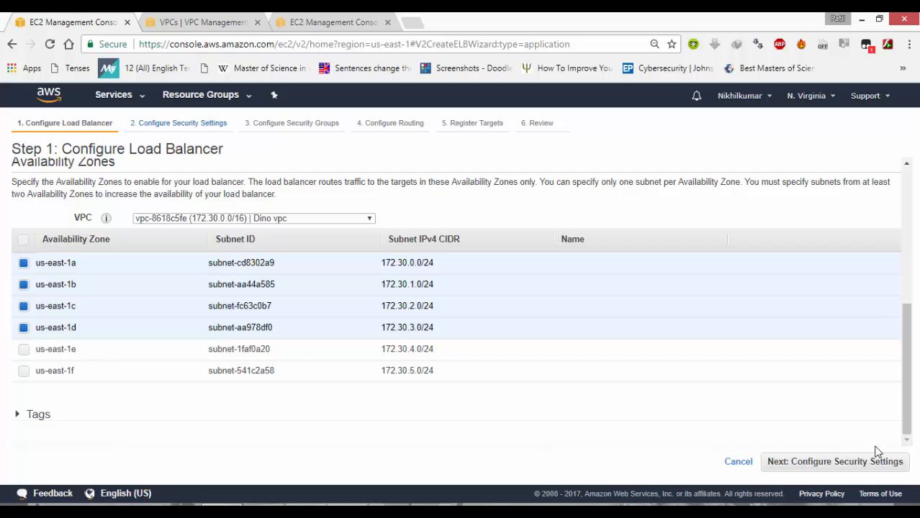
left_click(848, 462)
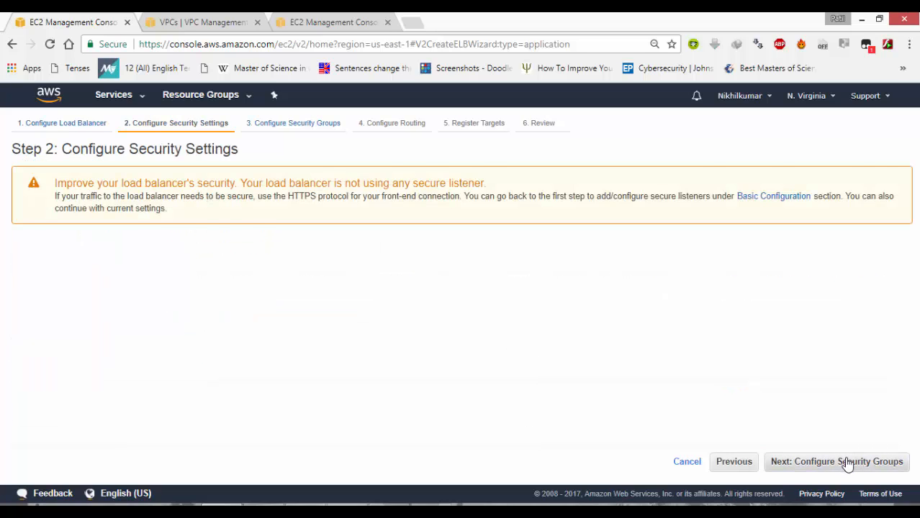
Check the web server instance's security group, assign only launch-wizard-1 to the load balancer, and continue to routing
left_click(846, 462)
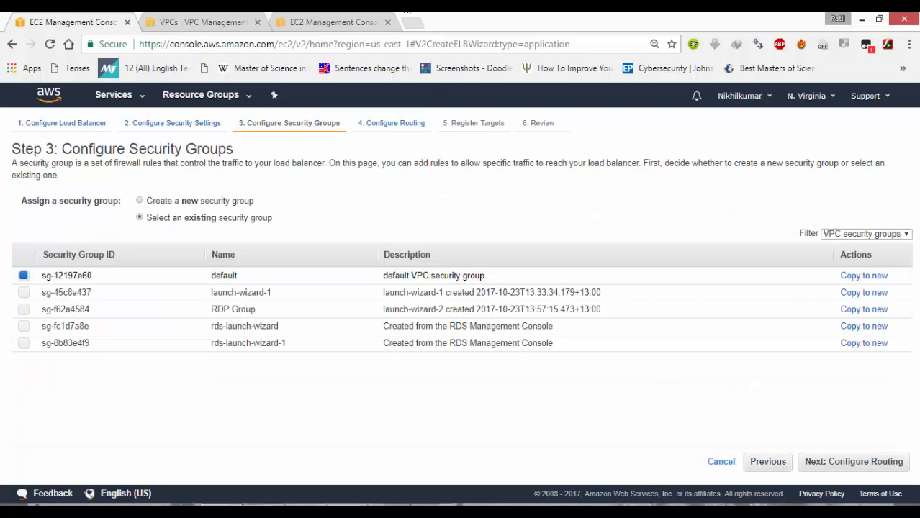
left_click(321, 22)
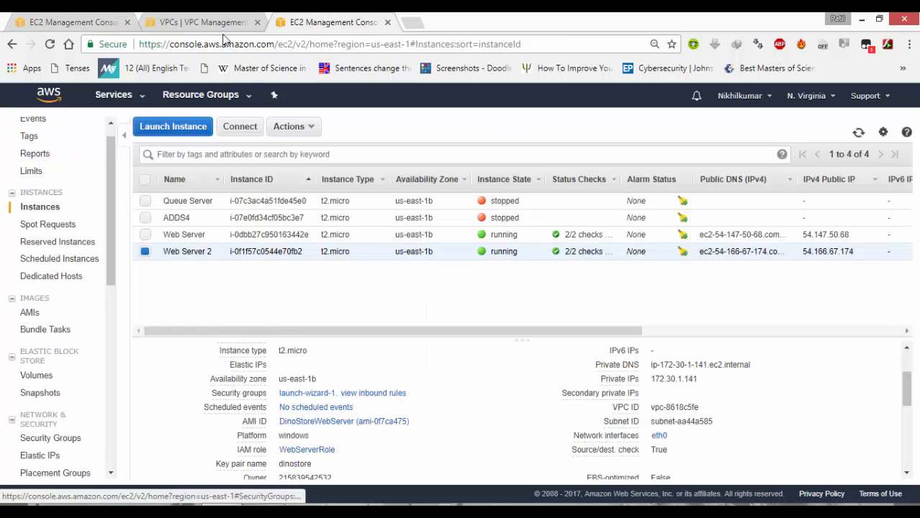
left_click(106, 20)
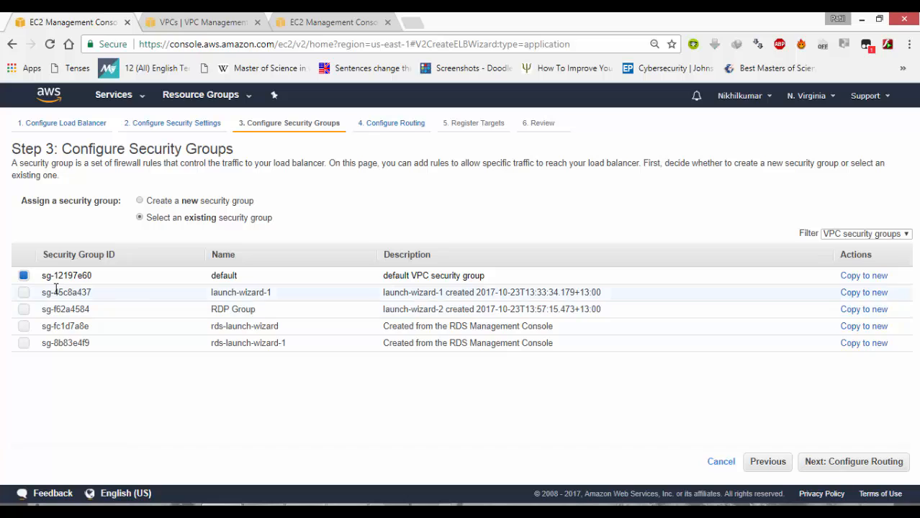
left_click(24, 292)
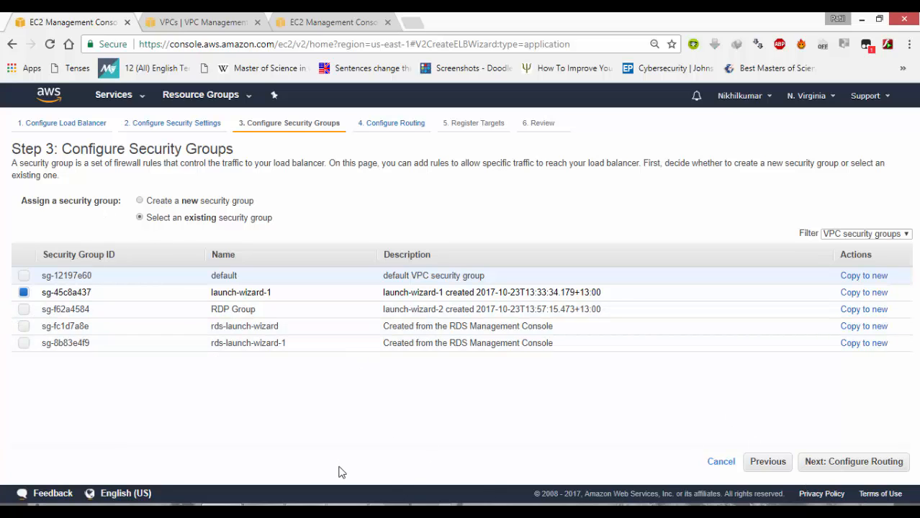
left_click(430, 507)
left_click(851, 462)
left_click(836, 472)
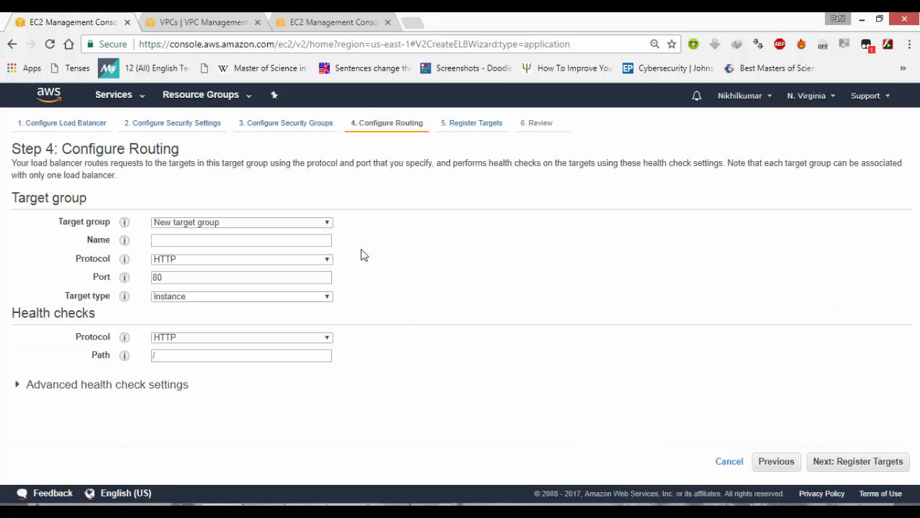
Configure a new target group named Dinotest with target type instance and health check path /index.html, and continue to target registration
left_click(318, 226)
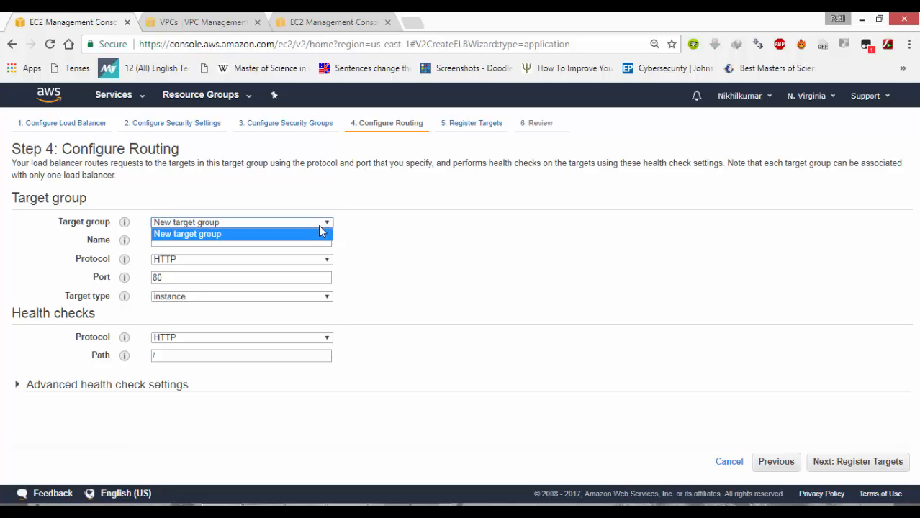
left_click(315, 234)
left_click(305, 240)
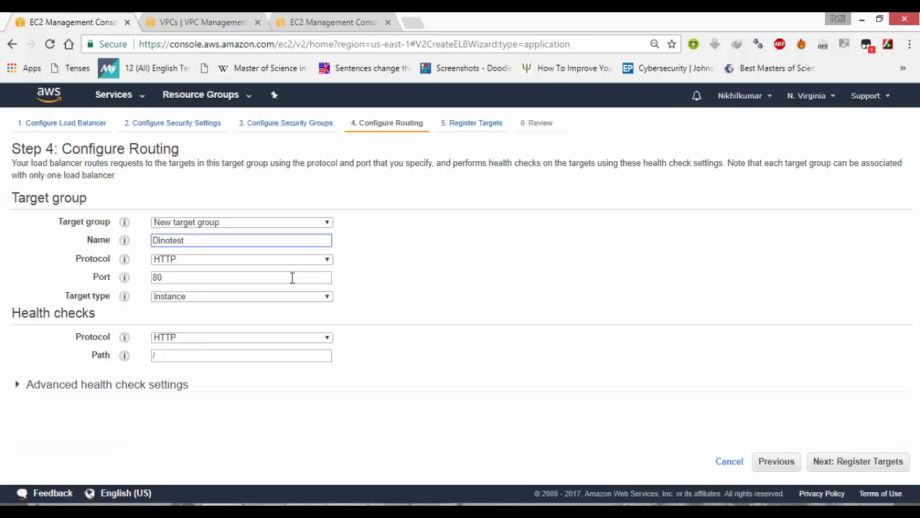
left_click(327, 300)
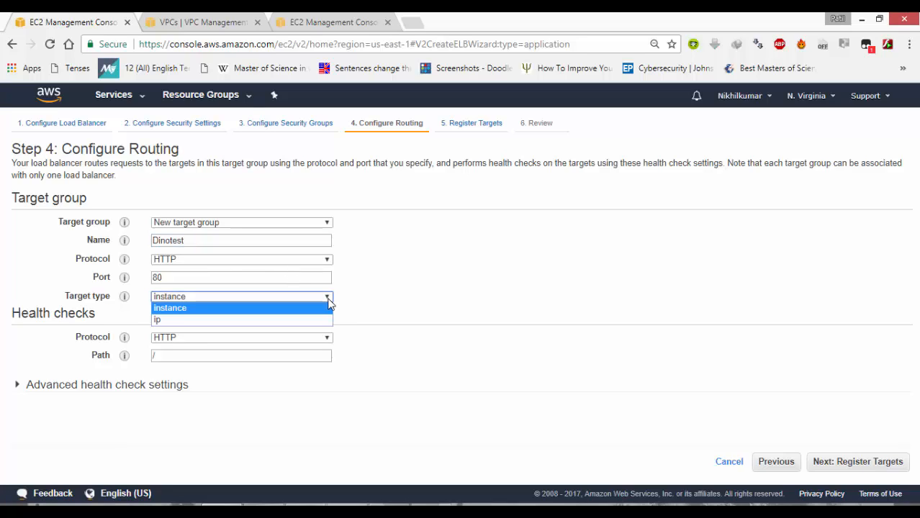
left_click(328, 303)
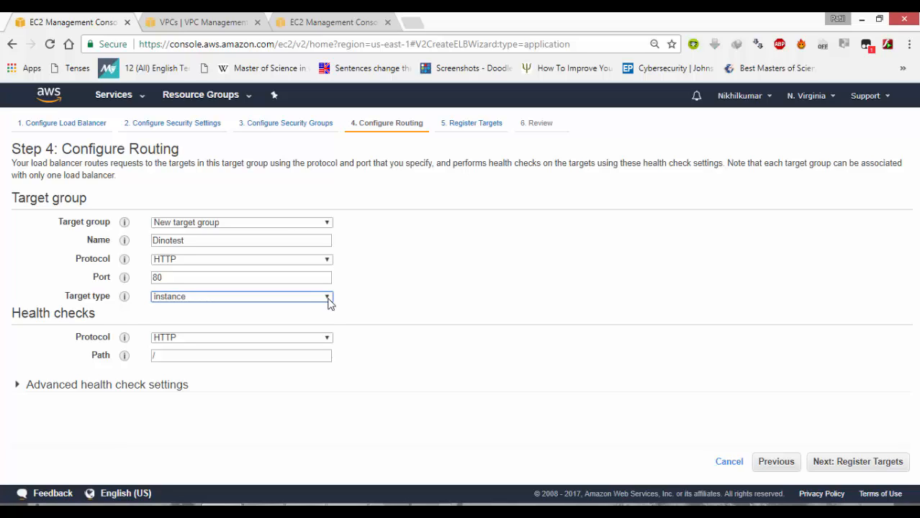
left_click(261, 356)
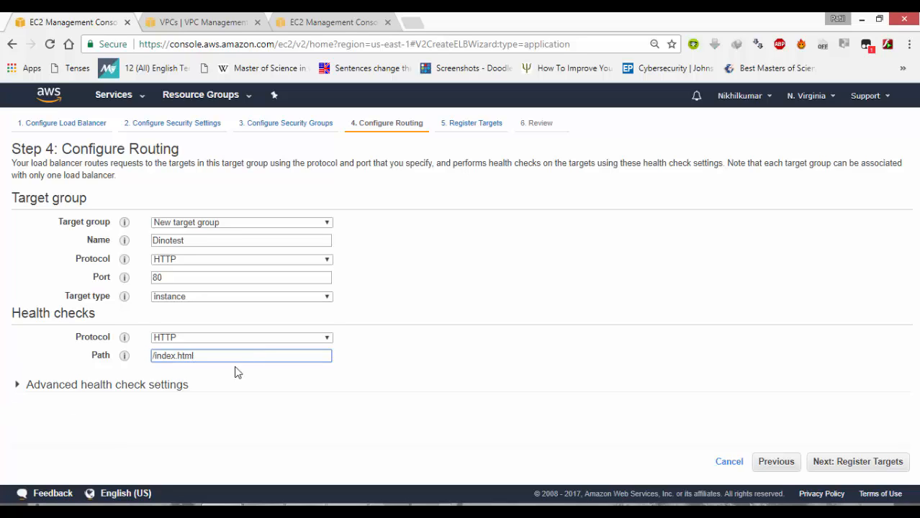
left_click(862, 463)
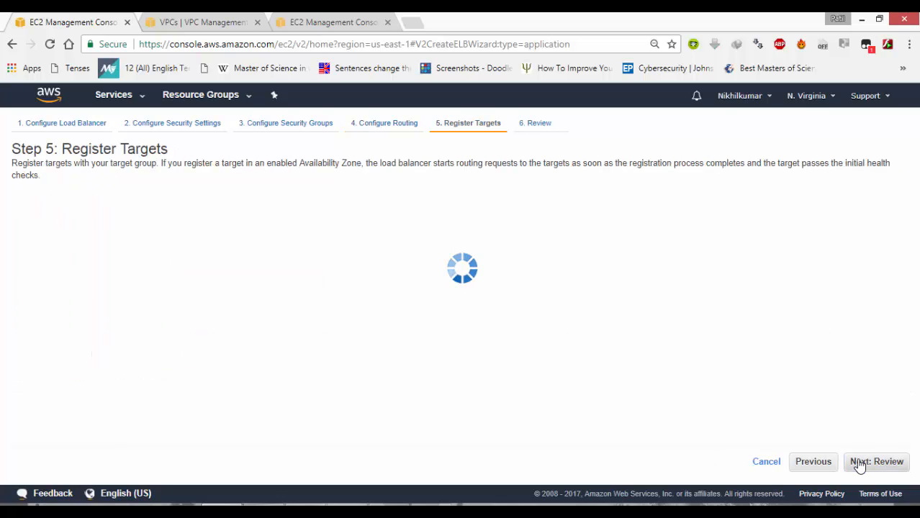
Register the Web Server and Web Server 2 instances as targets on port 80 and proceed to the review
scroll(413, 338, "down", 2)
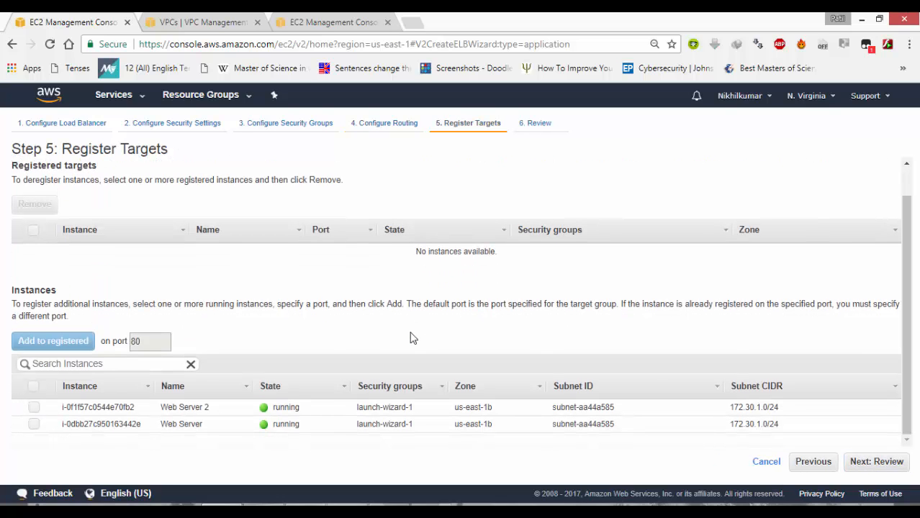
left_click(34, 408)
left_click(35, 424)
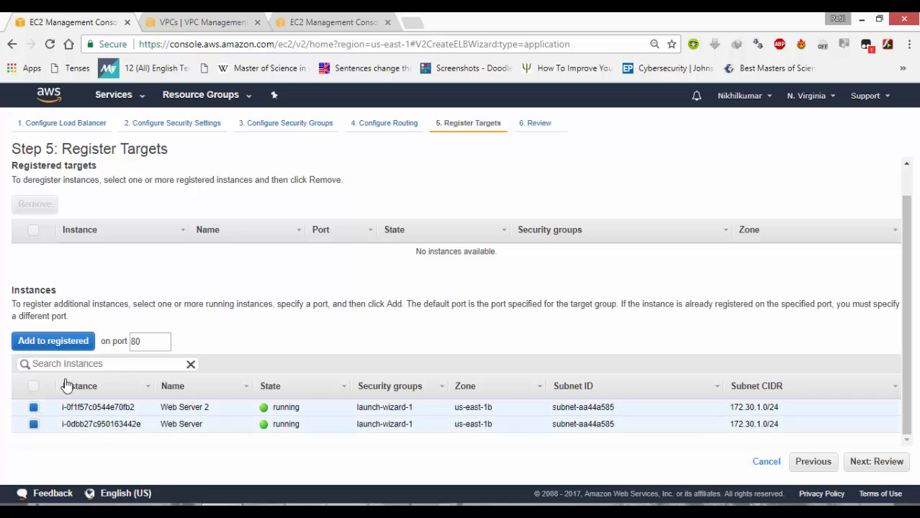
left_click(62, 344)
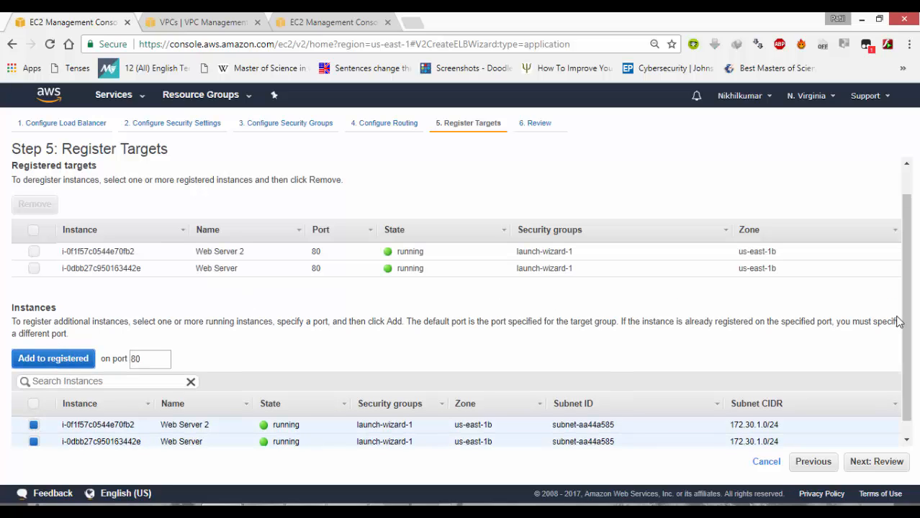
scroll(905, 346, "down", 1)
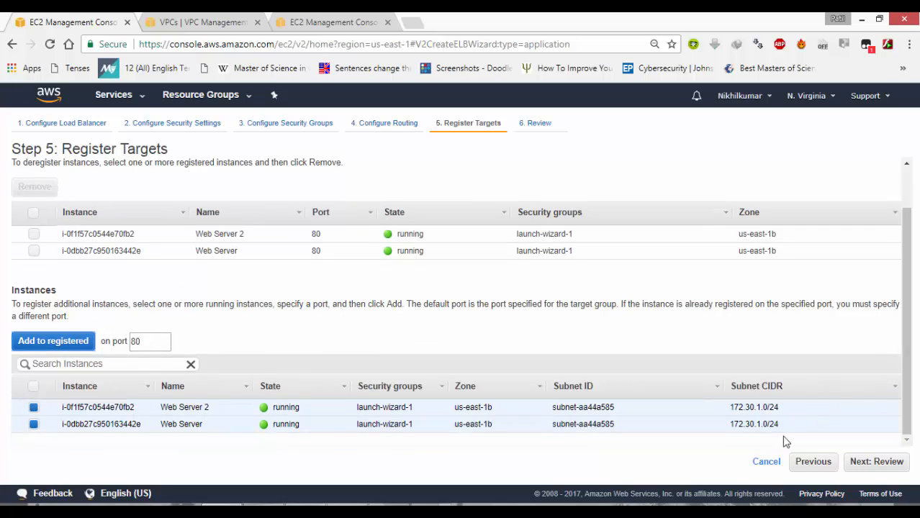
left_click(889, 464)
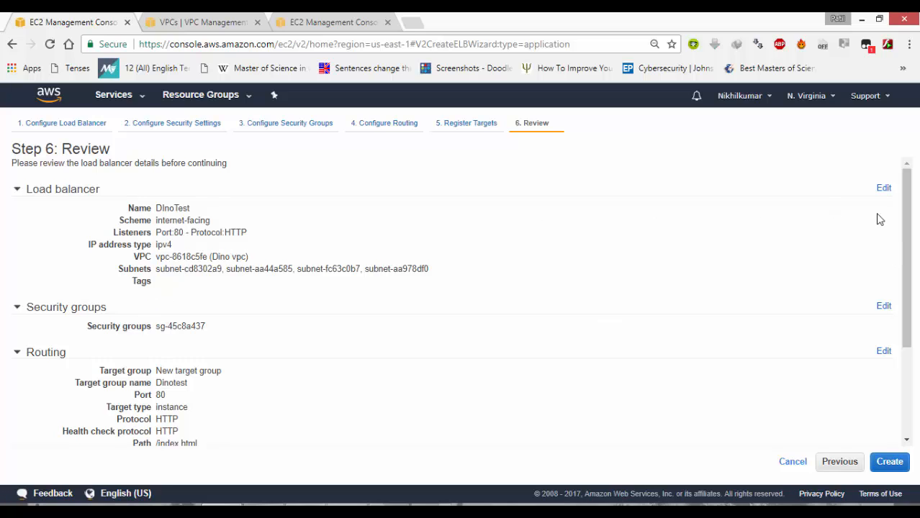
Reopen the load balancer configuration from the review and add a tag with key Dino and value Test
left_click(883, 189)
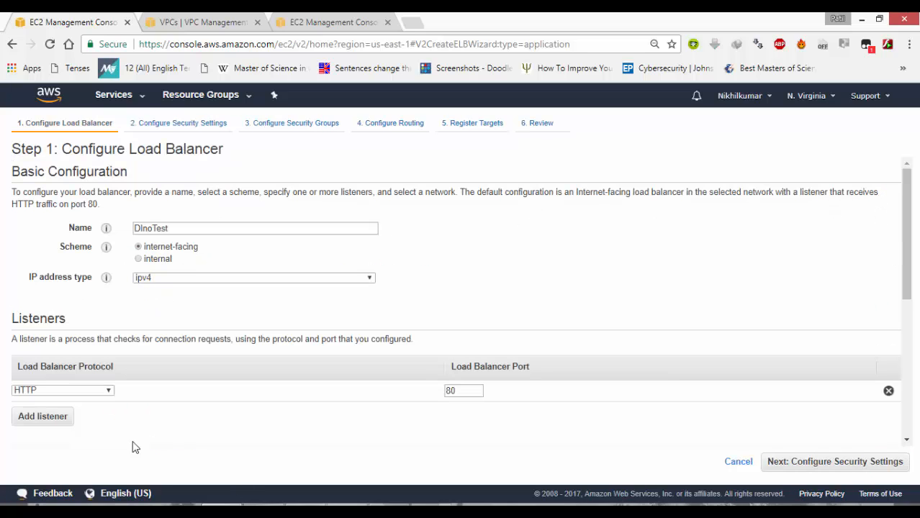
left_click_drag(906, 292, 888, 460)
left_click(17, 415)
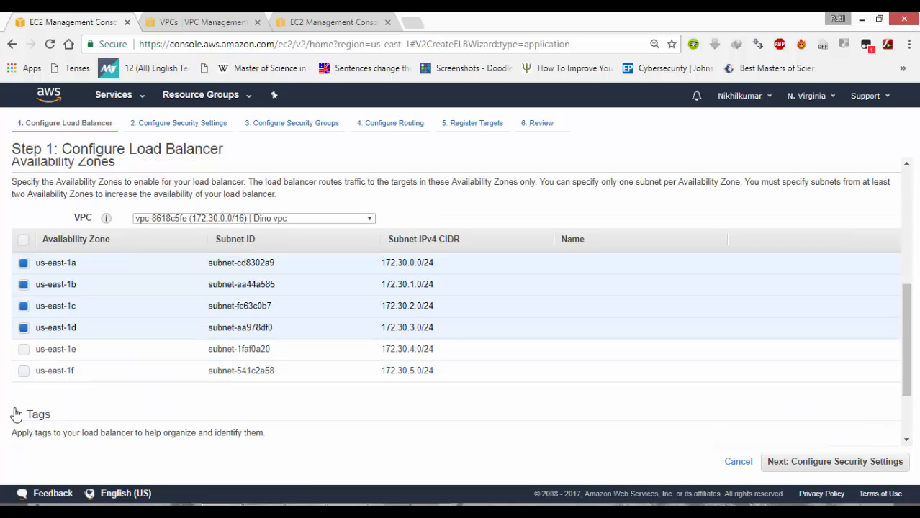
left_click_drag(905, 349, 905, 388)
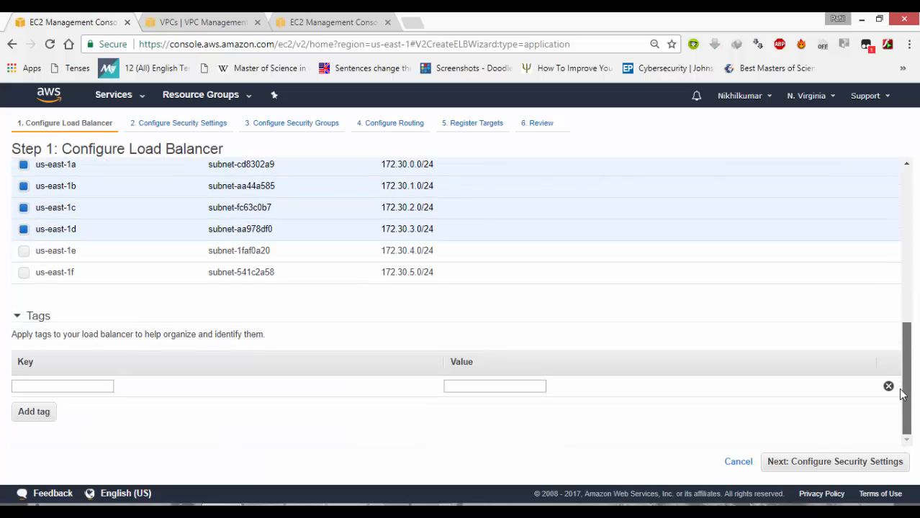
left_click(98, 390)
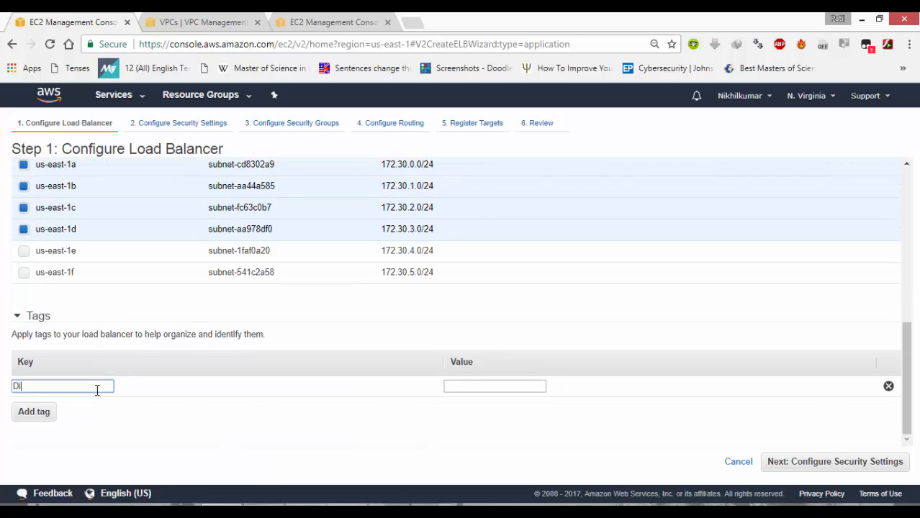
key("Tab")
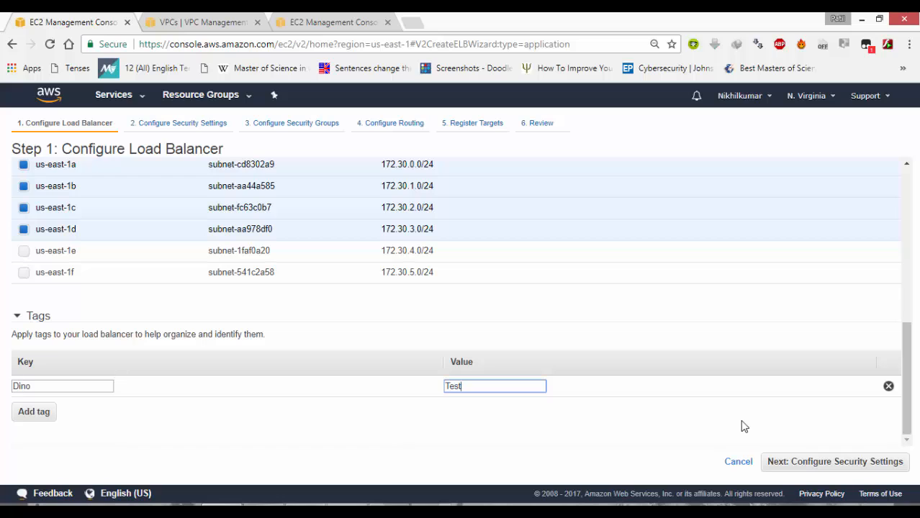
Keep the remaining security, routing and target settings, create the load balancer from the review, and close the creation status
left_click(794, 462)
left_click(794, 462)
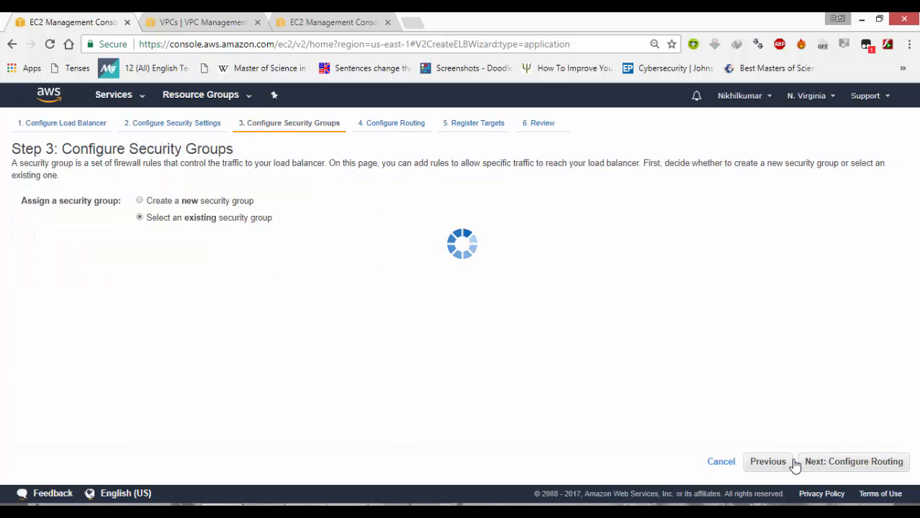
left_click(793, 462)
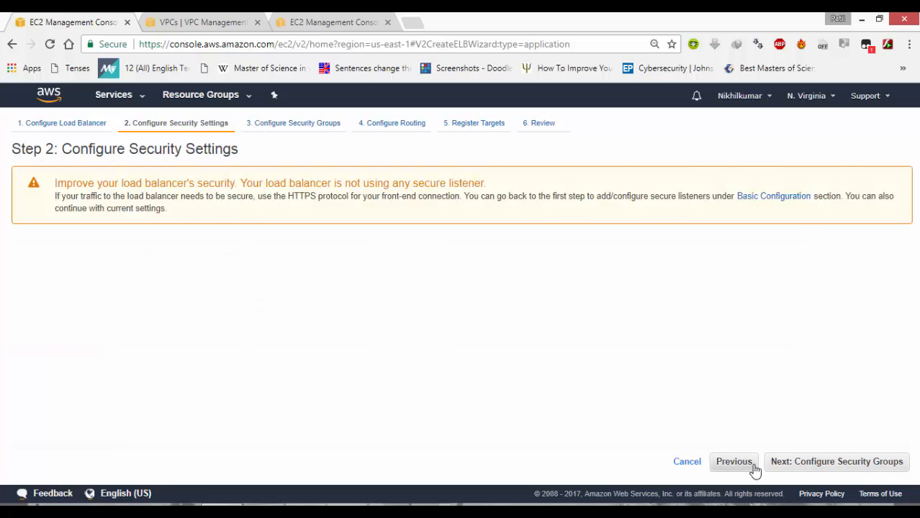
left_click(798, 466)
left_click(832, 468)
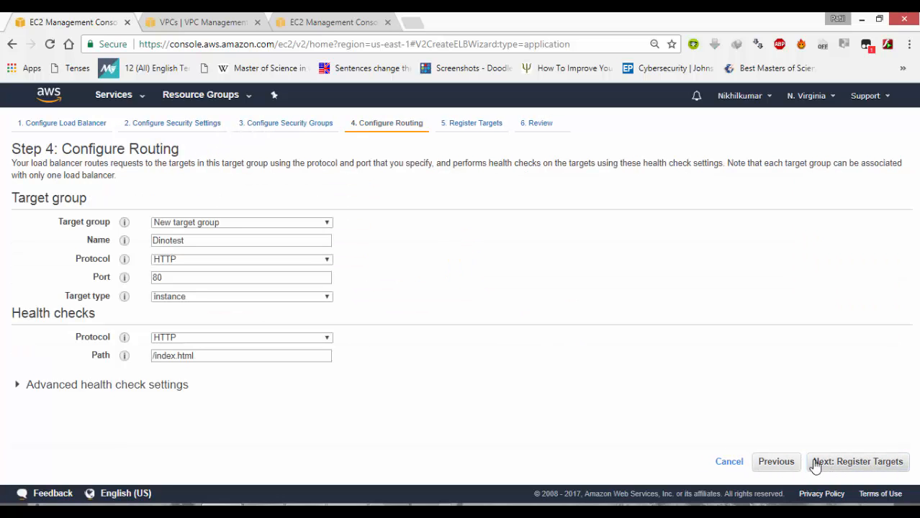
left_click(841, 468)
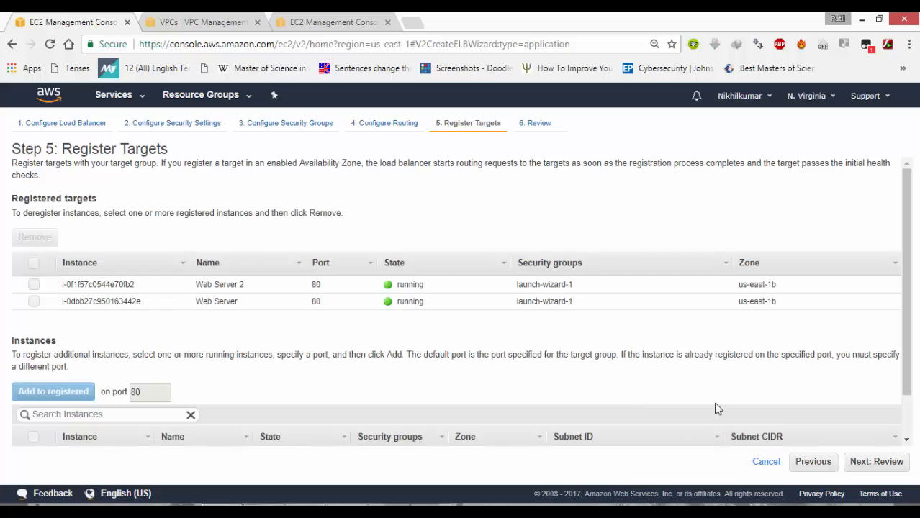
left_click(861, 465)
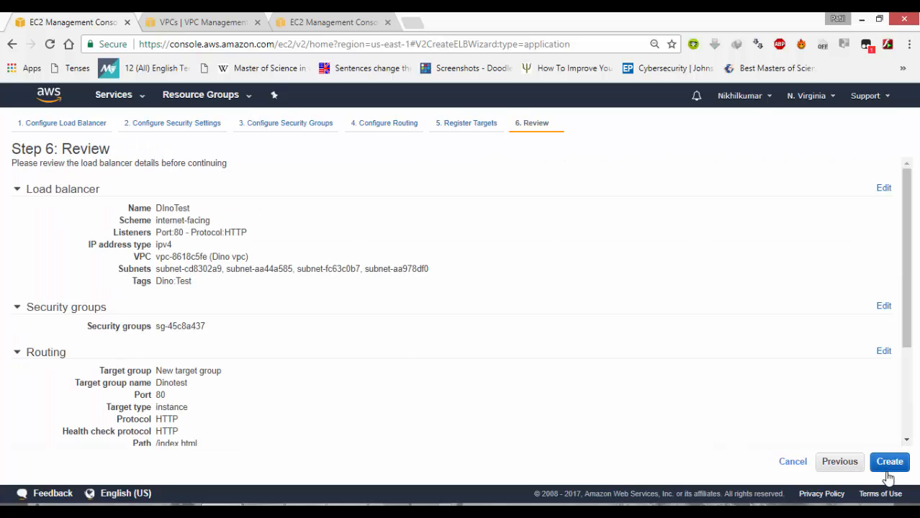
left_click(888, 468)
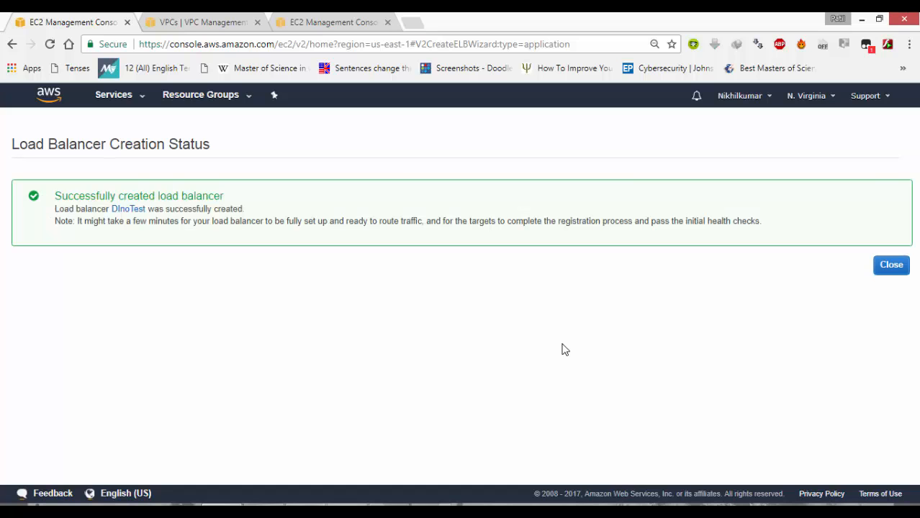
left_click(889, 267)
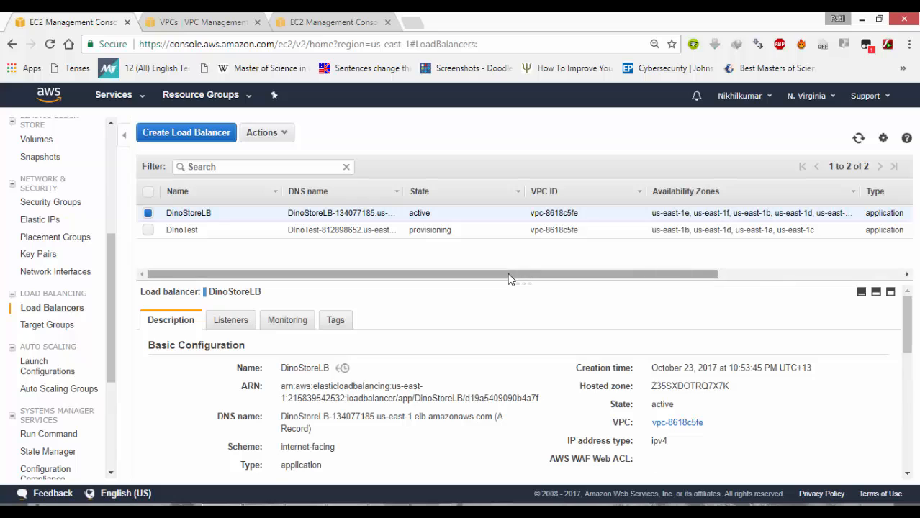
Select only the DInoTest load balancer and check its state in the list
left_click(148, 230)
left_click(148, 214)
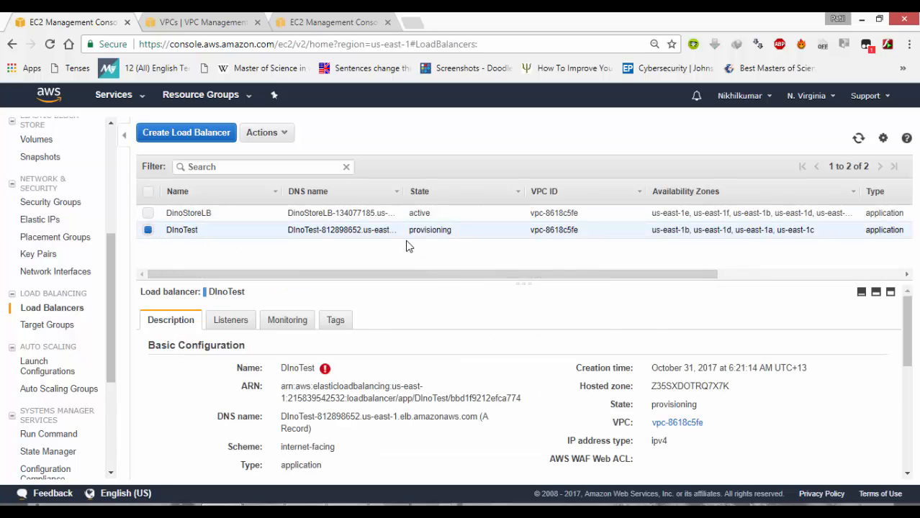
left_click_drag(410, 241, 448, 263)
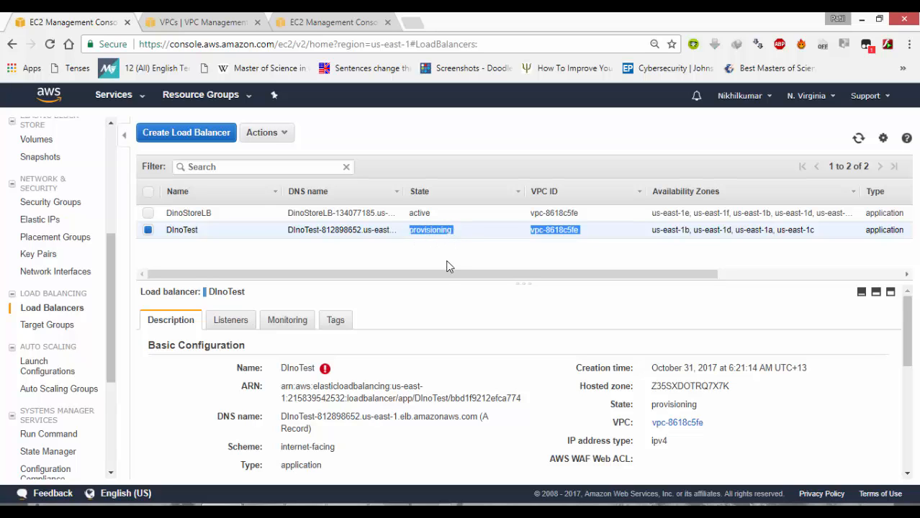
left_click(446, 266)
Inspect the description details of the Web Server and Web Server 2 instances, including their private IPs
left_click(288, 17)
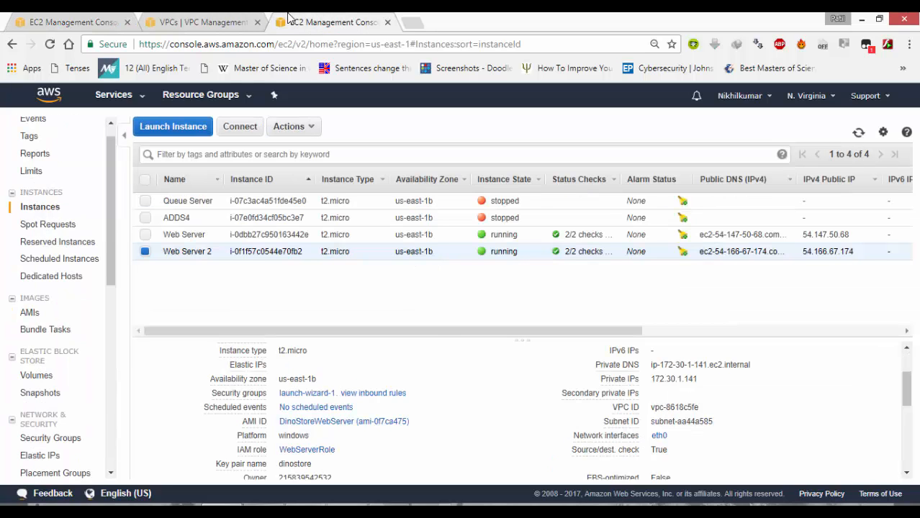
left_click(314, 241)
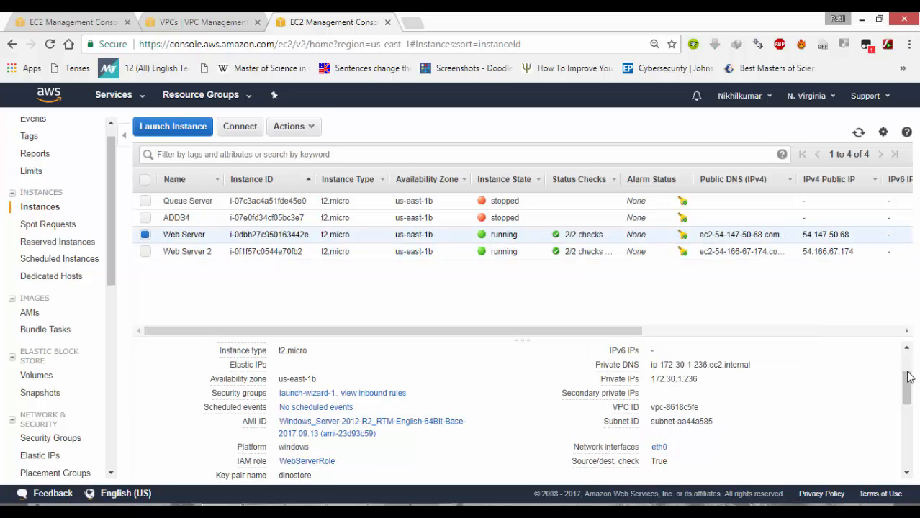
scroll(908, 381, "up", 2)
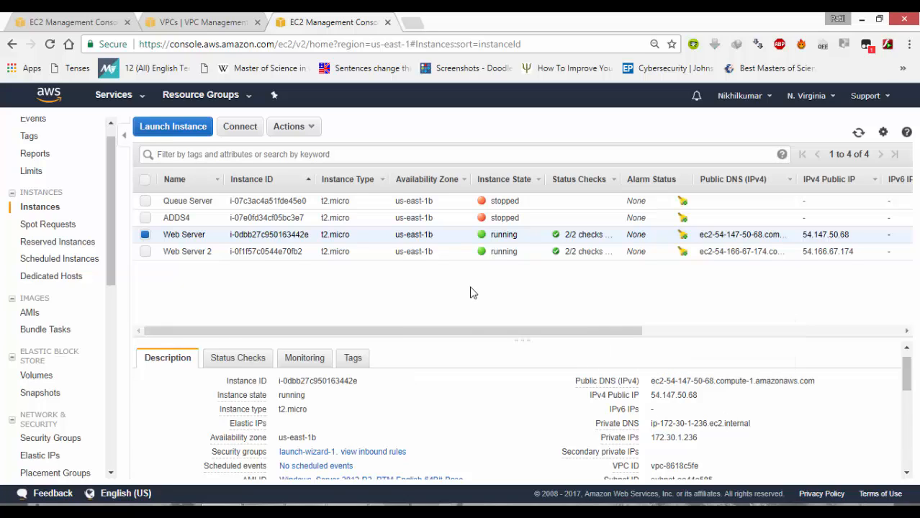
left_click(234, 252)
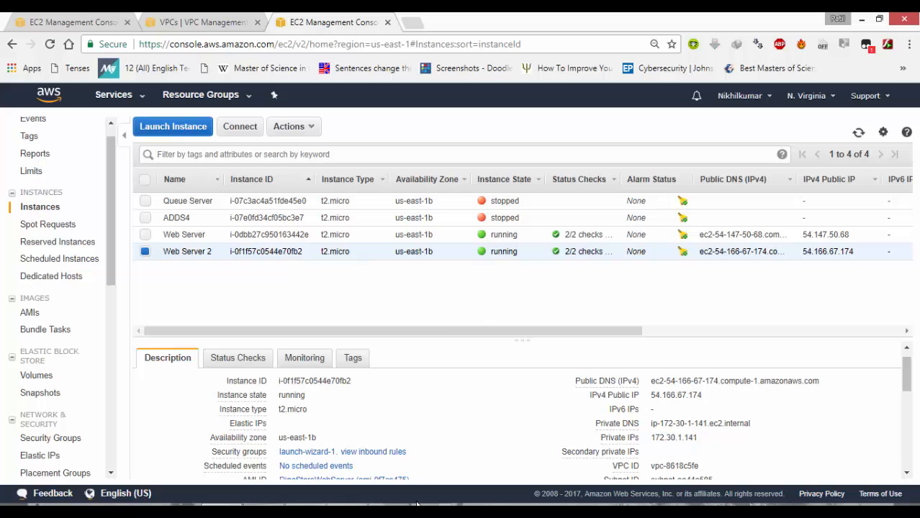
left_click(430, 508)
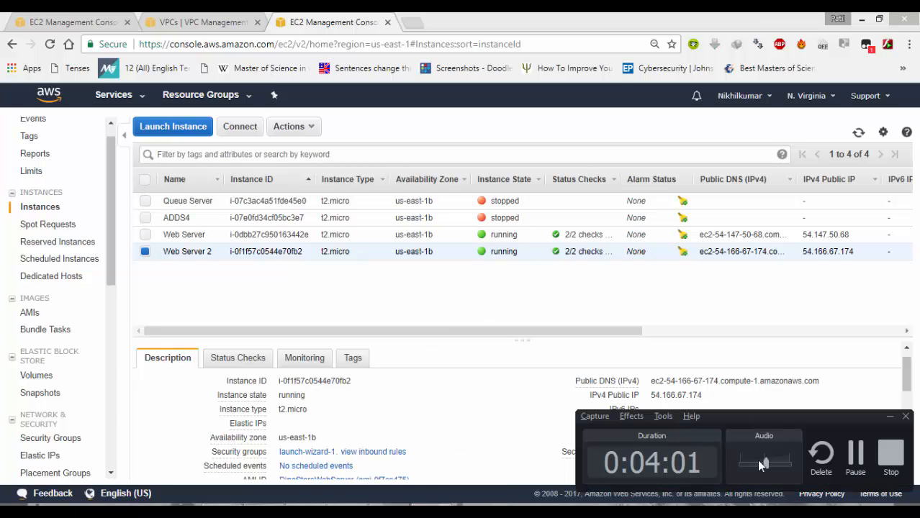
left_click(866, 452)
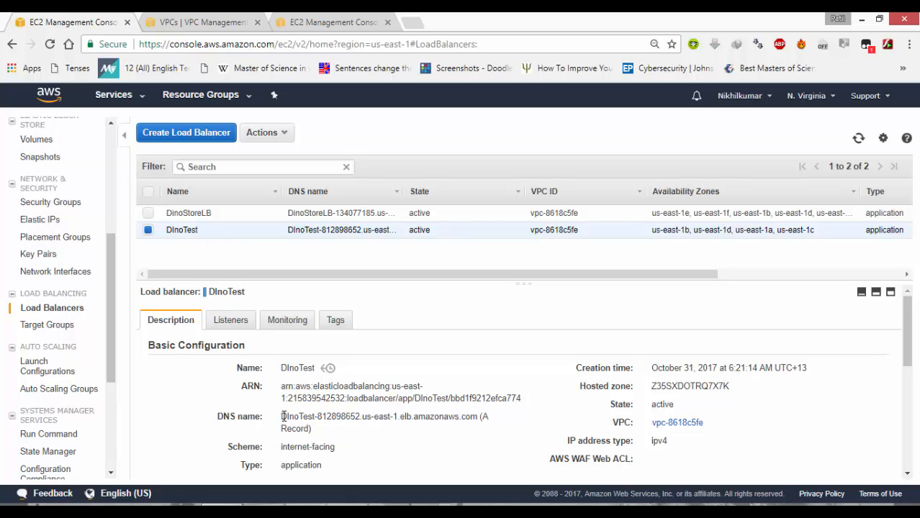
Copy the DInoTest load balancer's DNS name and open it in a new browser tab with the path \NET702.Dinostore\ appended
left_click_drag(282, 416, 452, 421)
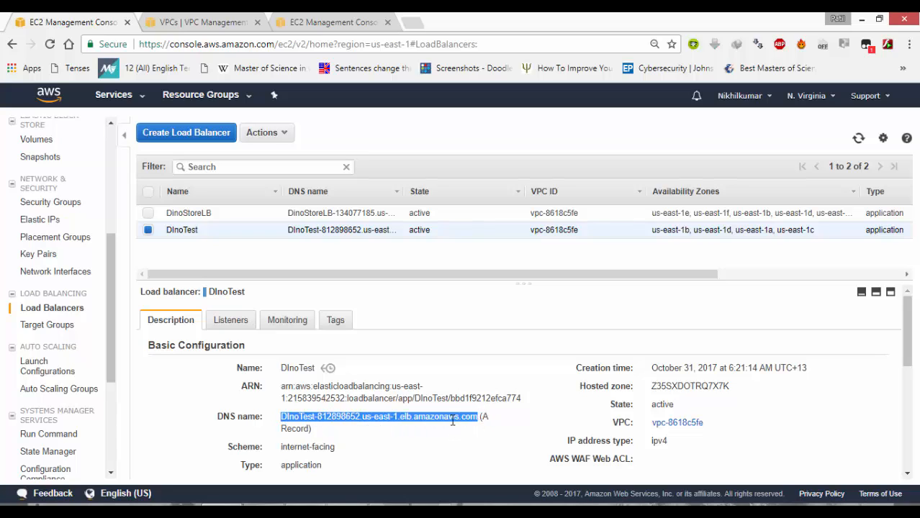
right_click(452, 422)
left_click(480, 332)
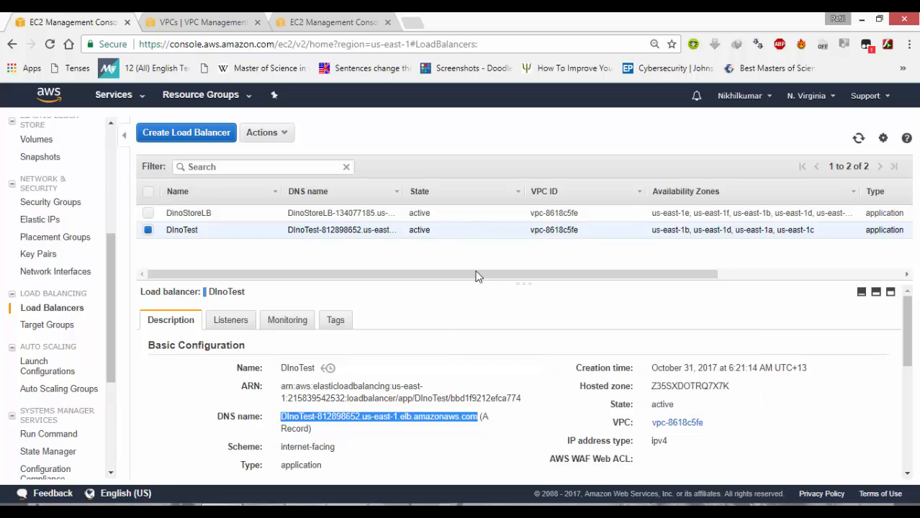
left_click(413, 24)
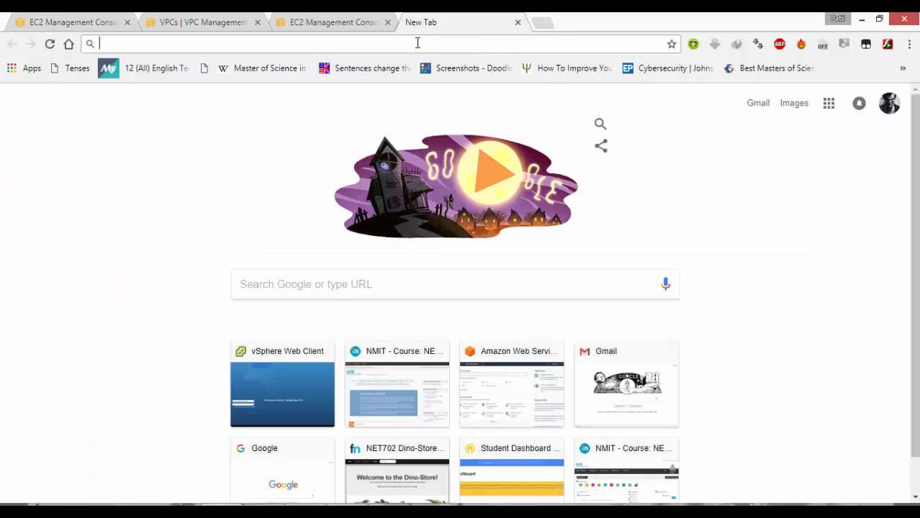
key("ctrl+v")
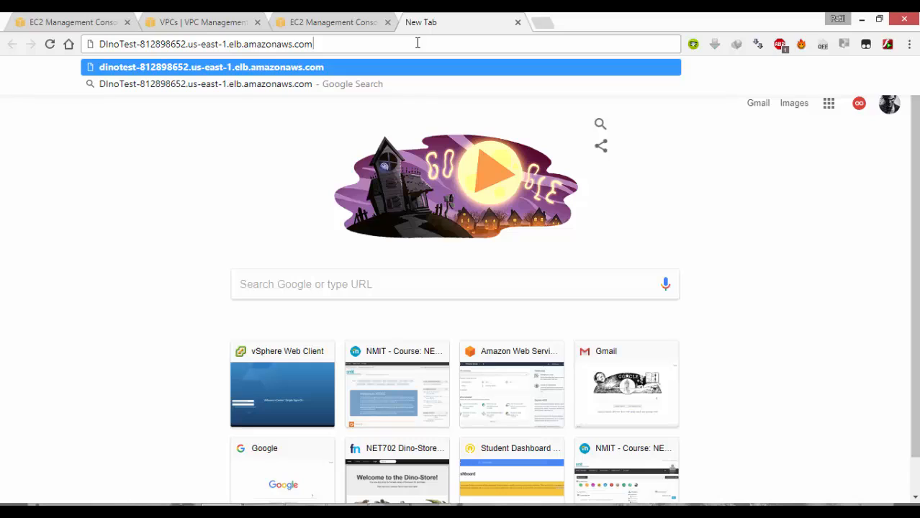
type("\\N")
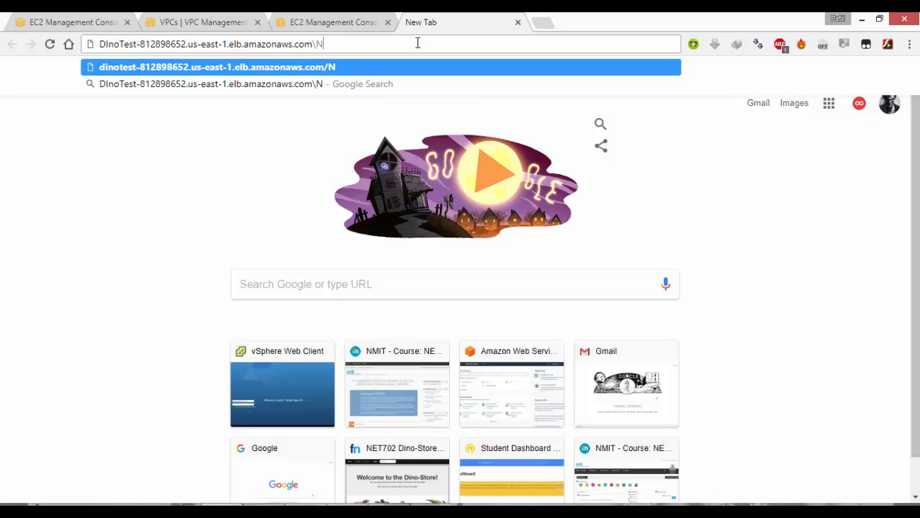
type("ET7")
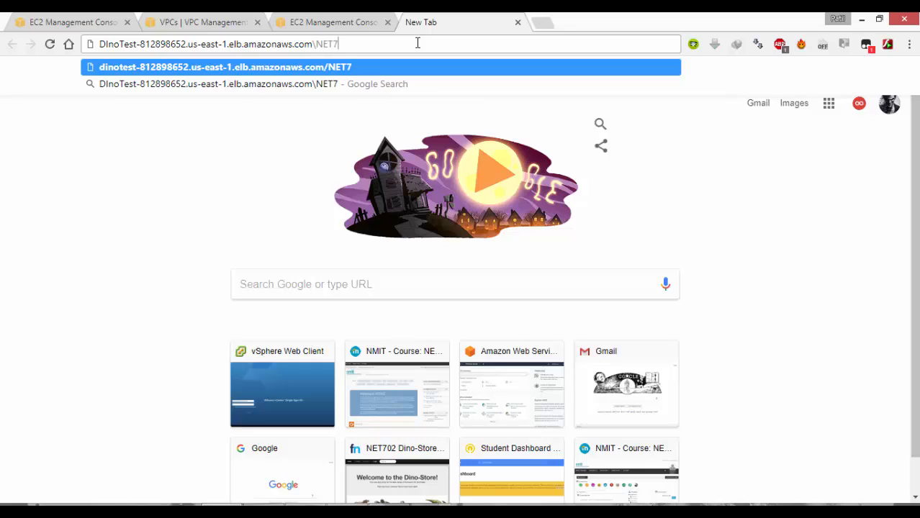
type("02.")
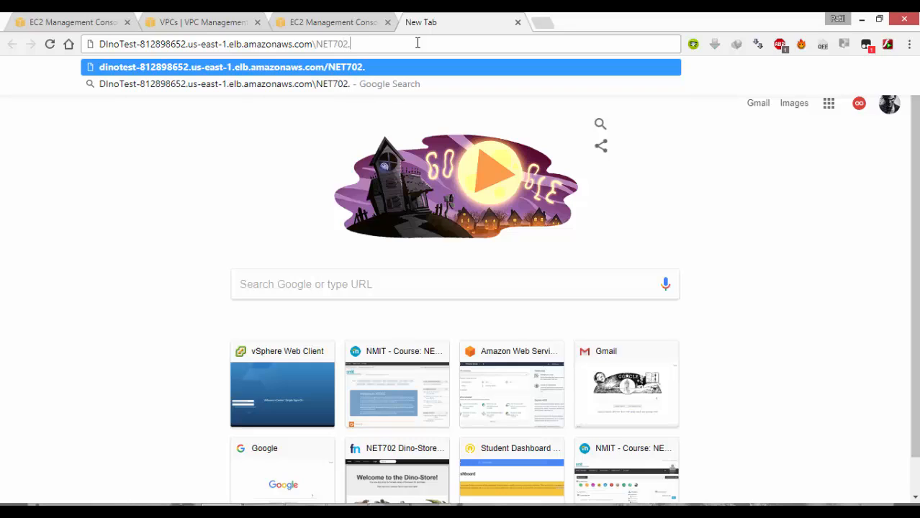
type("Dinostore\\")
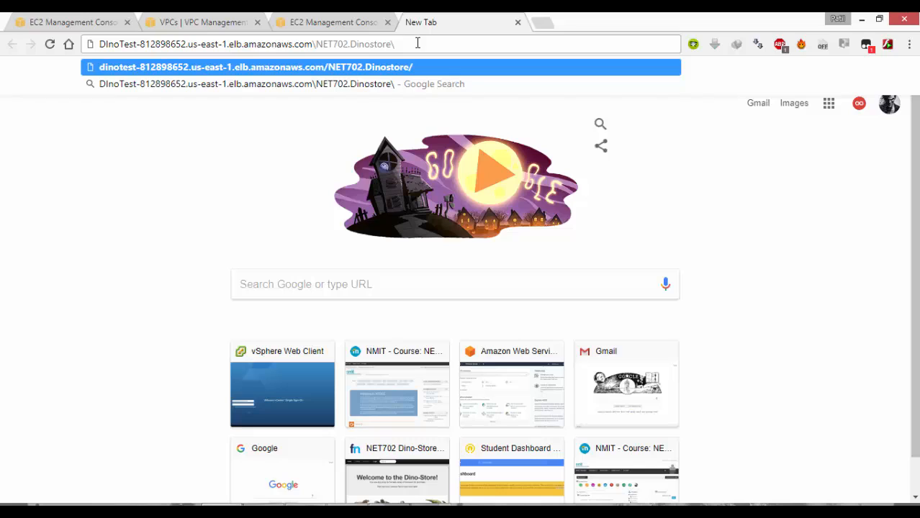
key("Return")
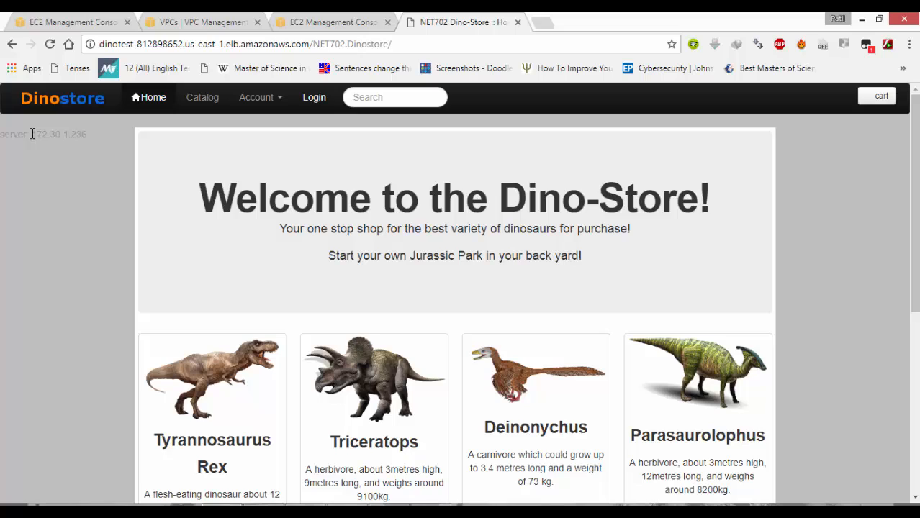
Compare the server address on the Dino-Store page with the private IPs of the Web Server 2 and Web Server instances
left_click_drag(33, 134, 84, 137)
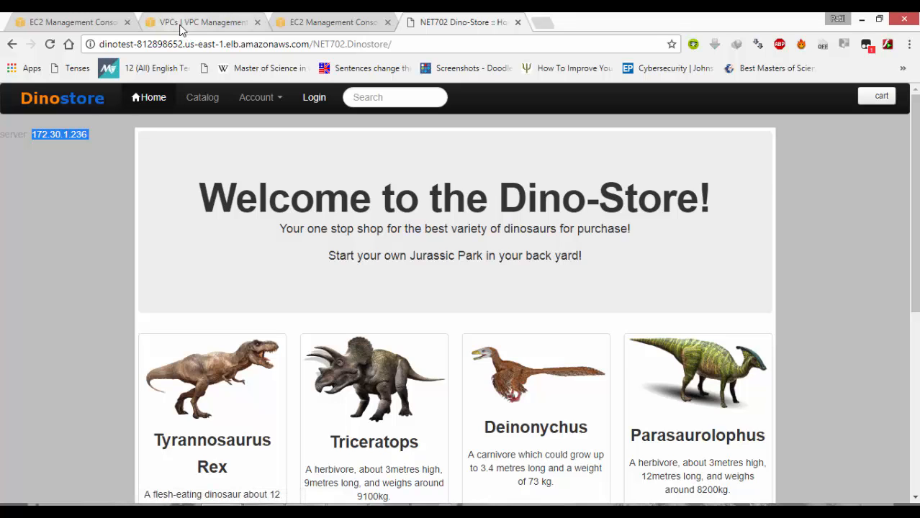
left_click(279, 20)
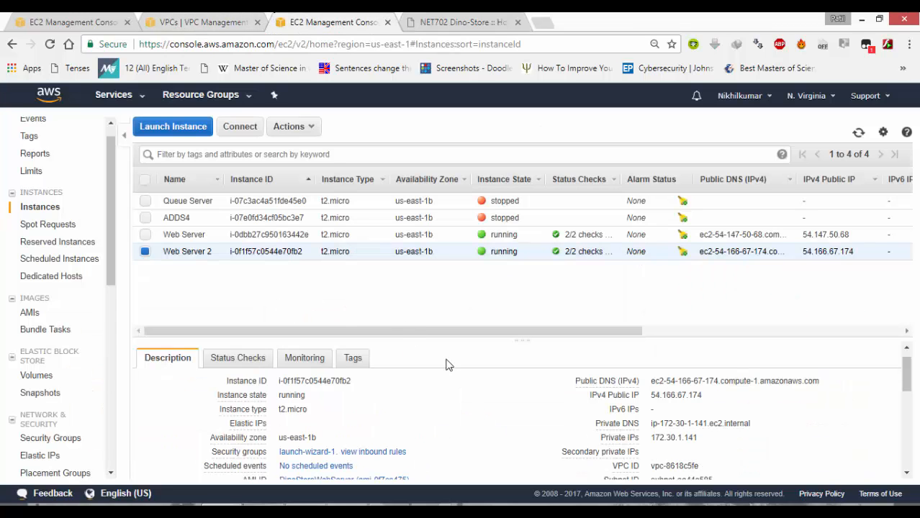
scroll(446, 365, "down", 1)
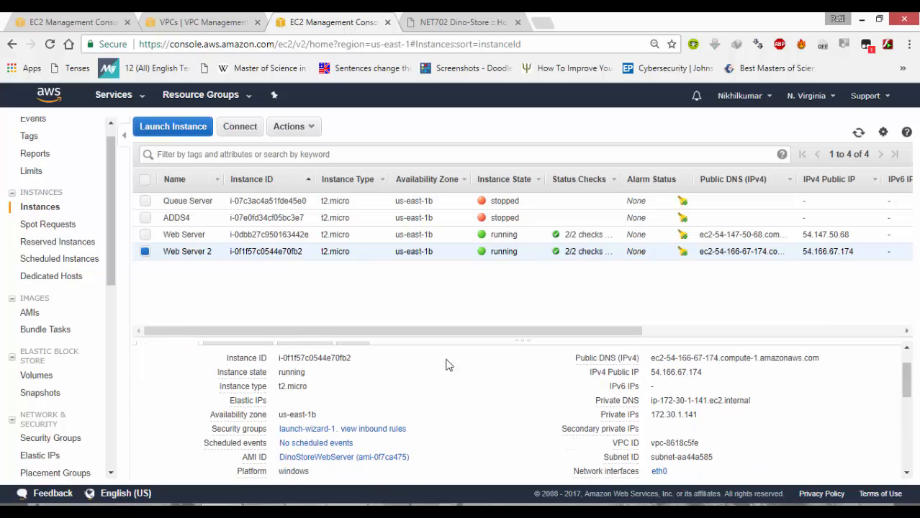
left_click(305, 235)
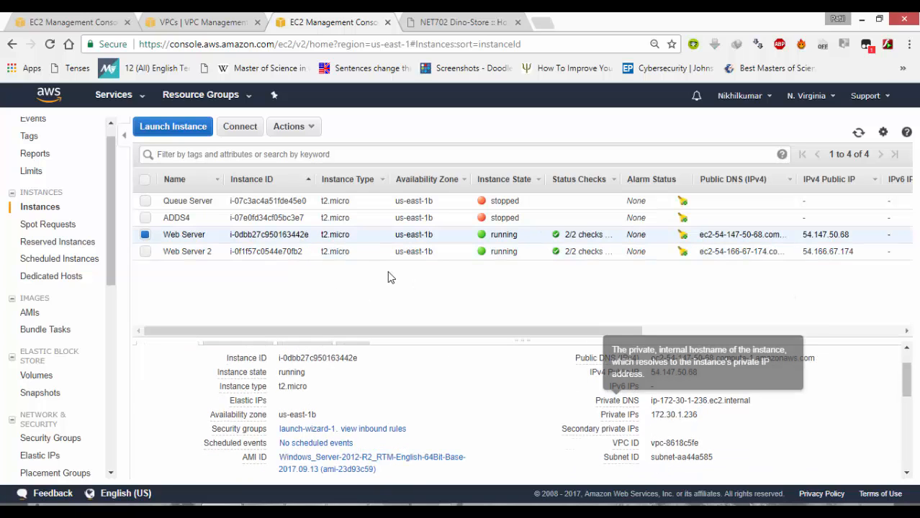
Stop the running Web Server instance and confirm the stop request
left_click(311, 128)
mouse_move(367, 210)
mouse_move(363, 194)
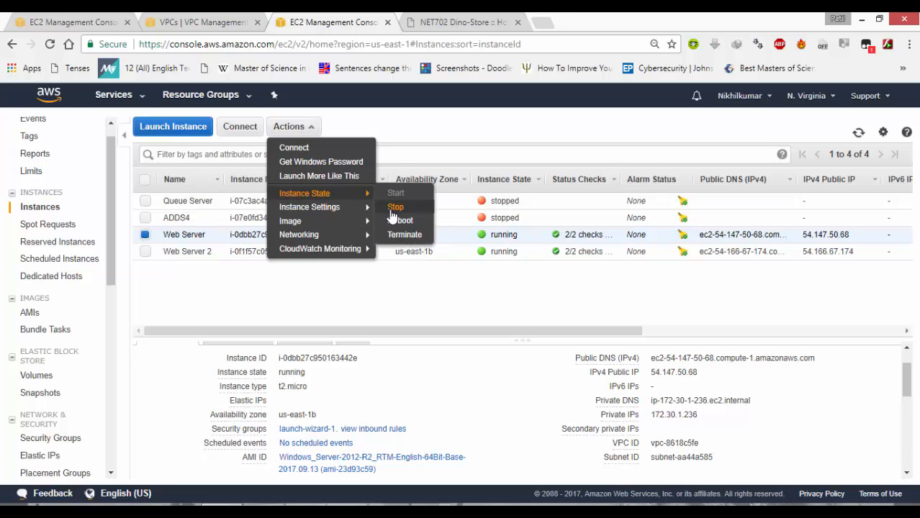
left_click(392, 210)
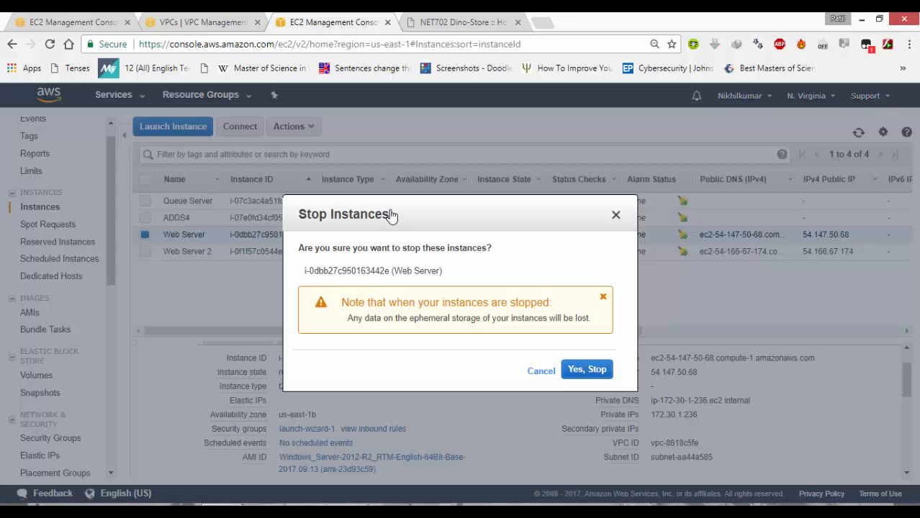
left_click(580, 380)
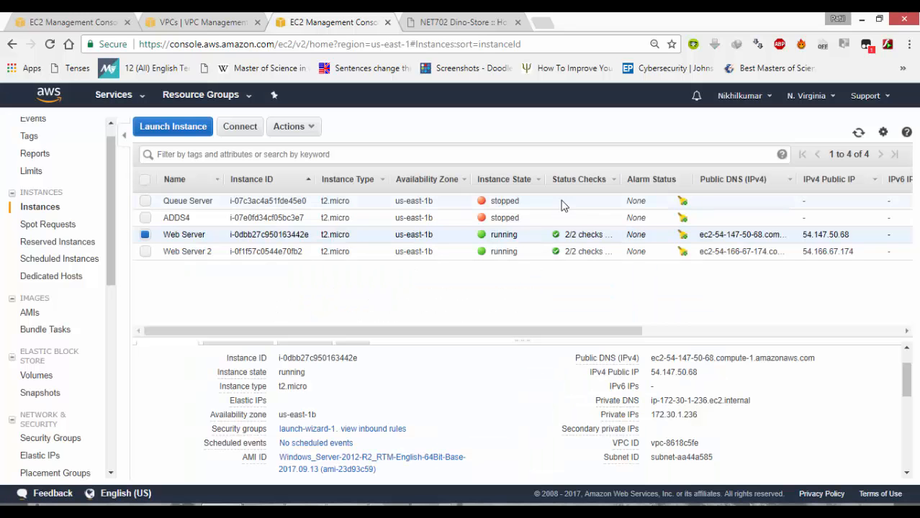
Select the Web Server 2 instance and check its state and private IP in the description details
left_click(262, 251)
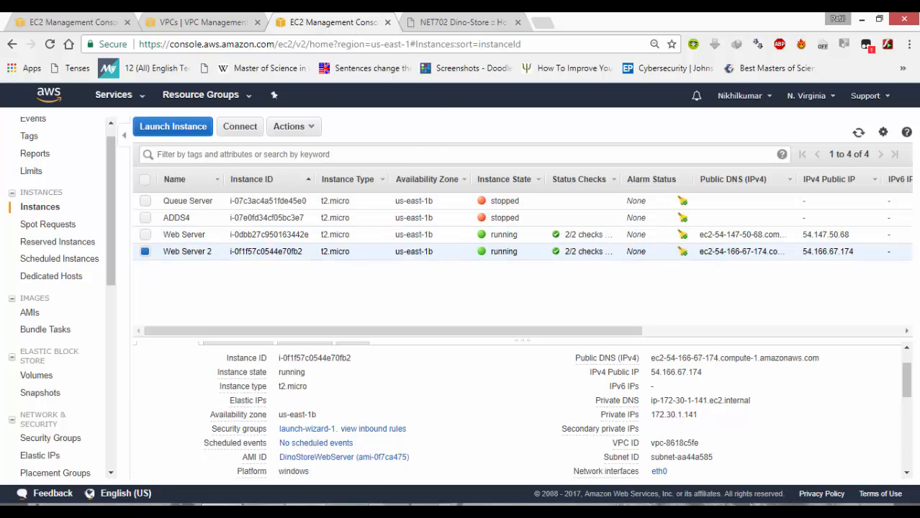
left_click(430, 510)
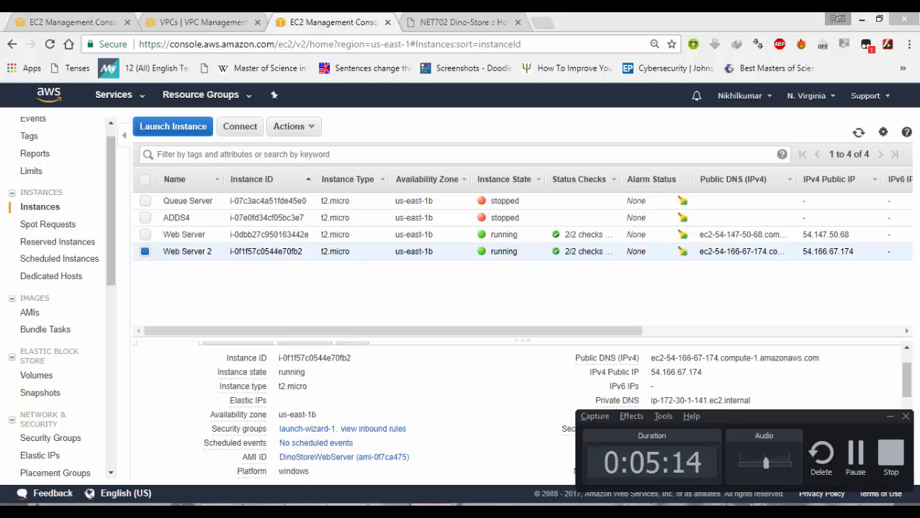
left_click(855, 455)
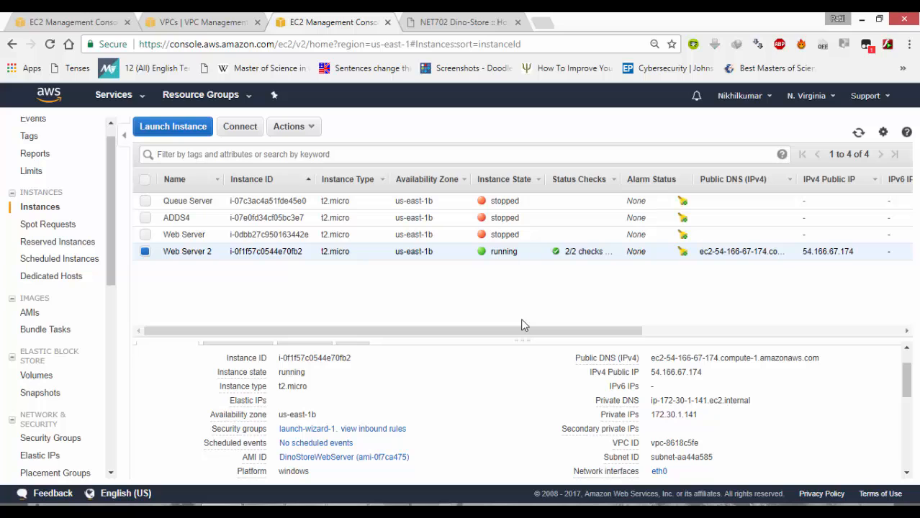
Reload the Dino-Store page through the load balancer address and compare its server address with the private IP of Web Server 2
left_click(461, 22)
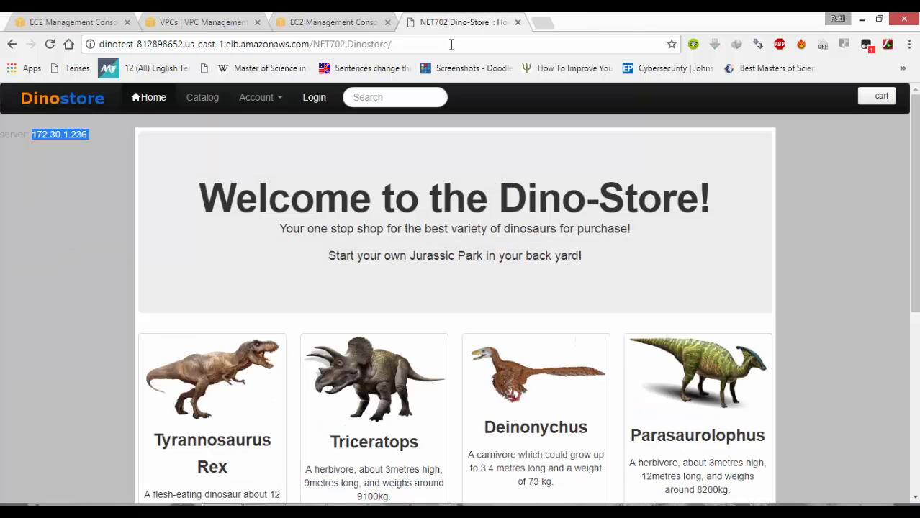
left_click(451, 44)
key("Return")
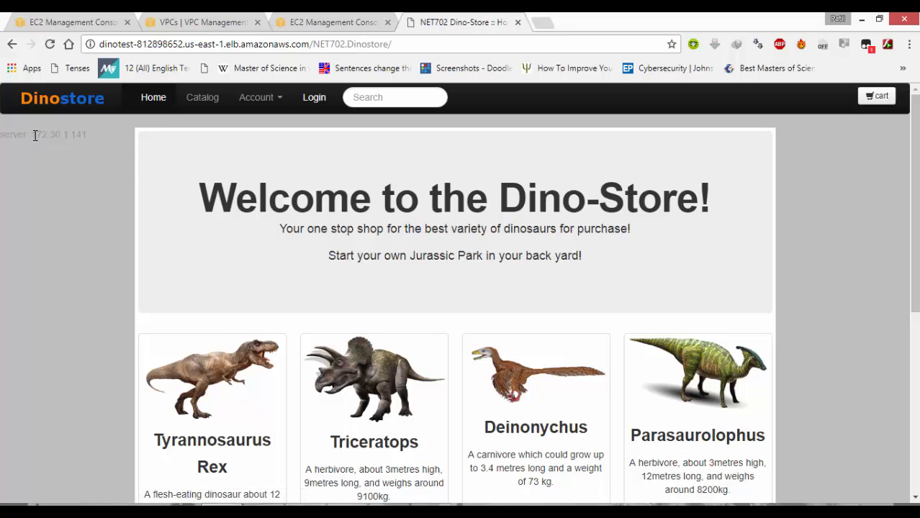
left_click_drag(34, 135, 87, 136)
left_click(110, 17)
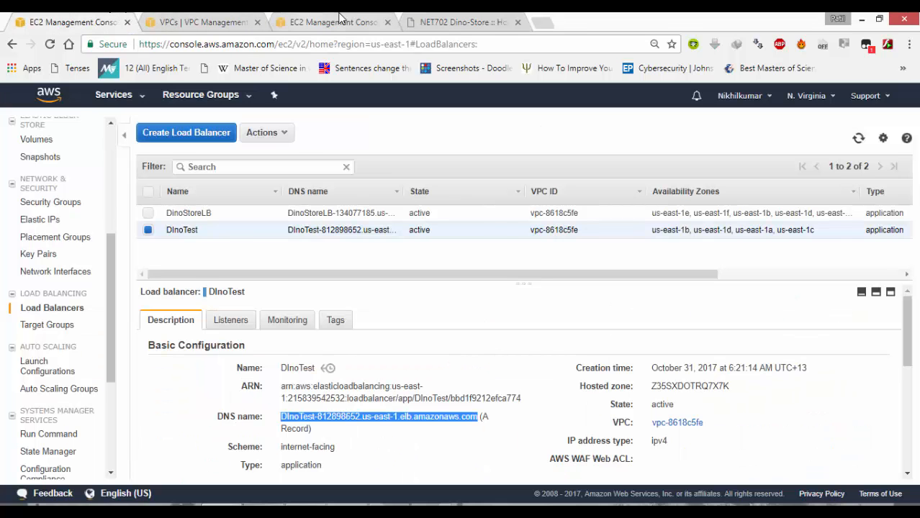
left_click(311, 20)
left_click(93, 17)
left_click(464, 23)
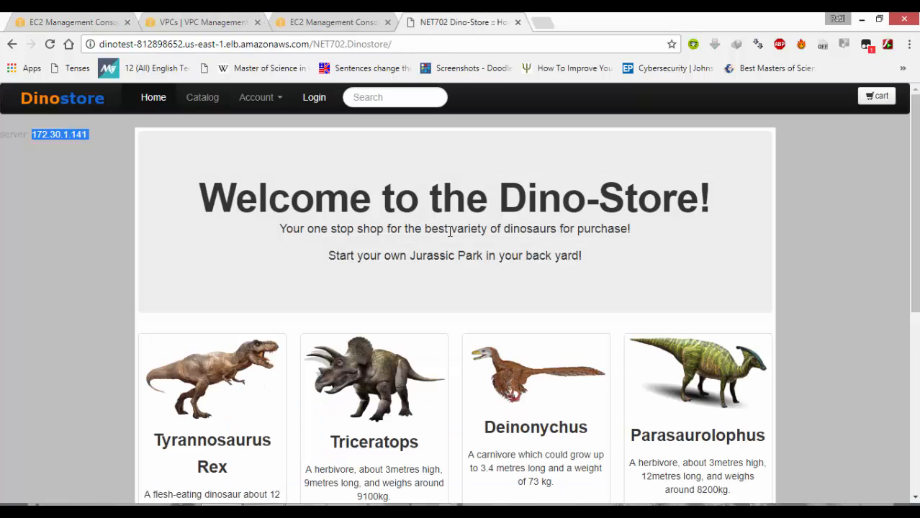